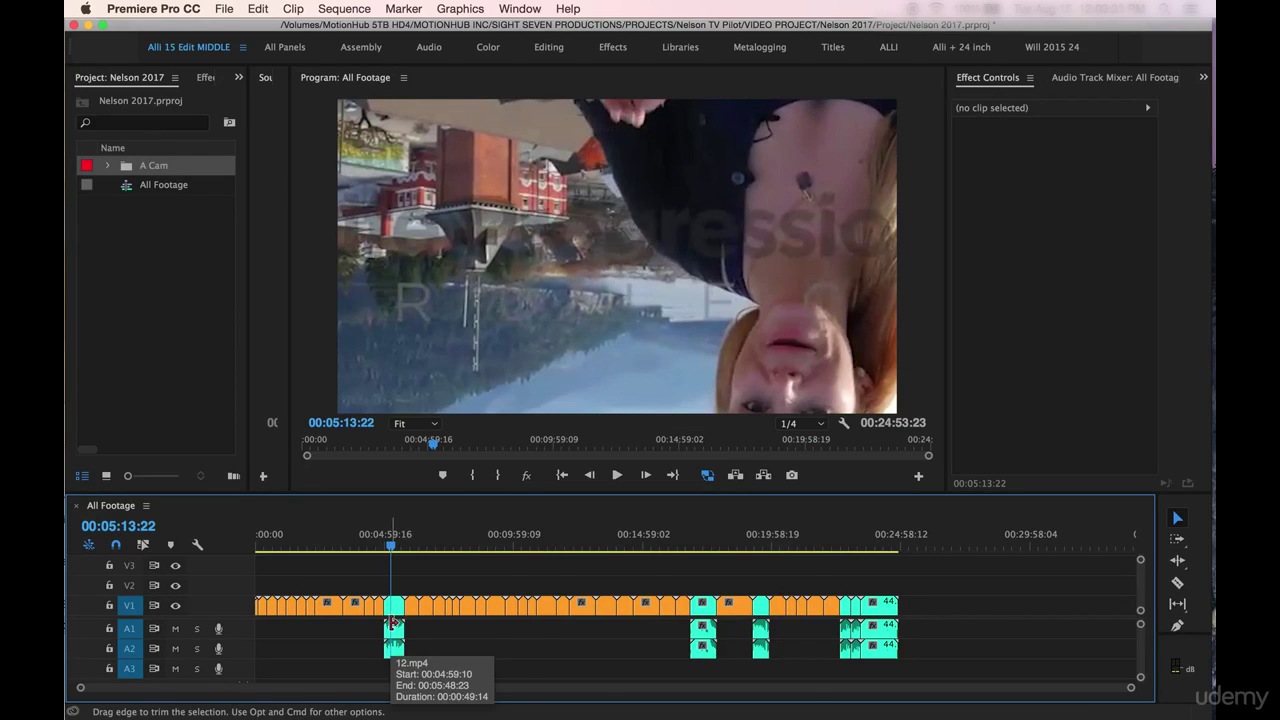
Examine the 12.mp4 clip and its audio waveforms among the neighbouring clips on the All Footage timeline
key(=)
key(=)
key(=)
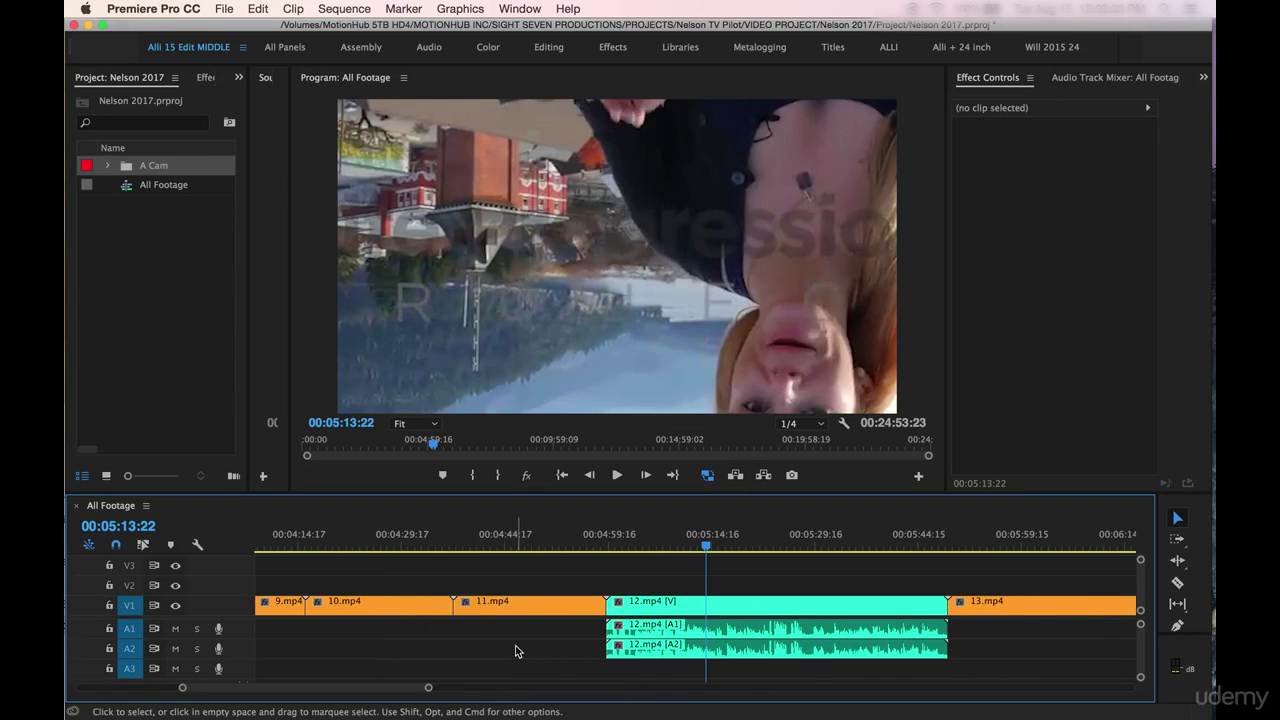
scroll(515, 645, right, 3)
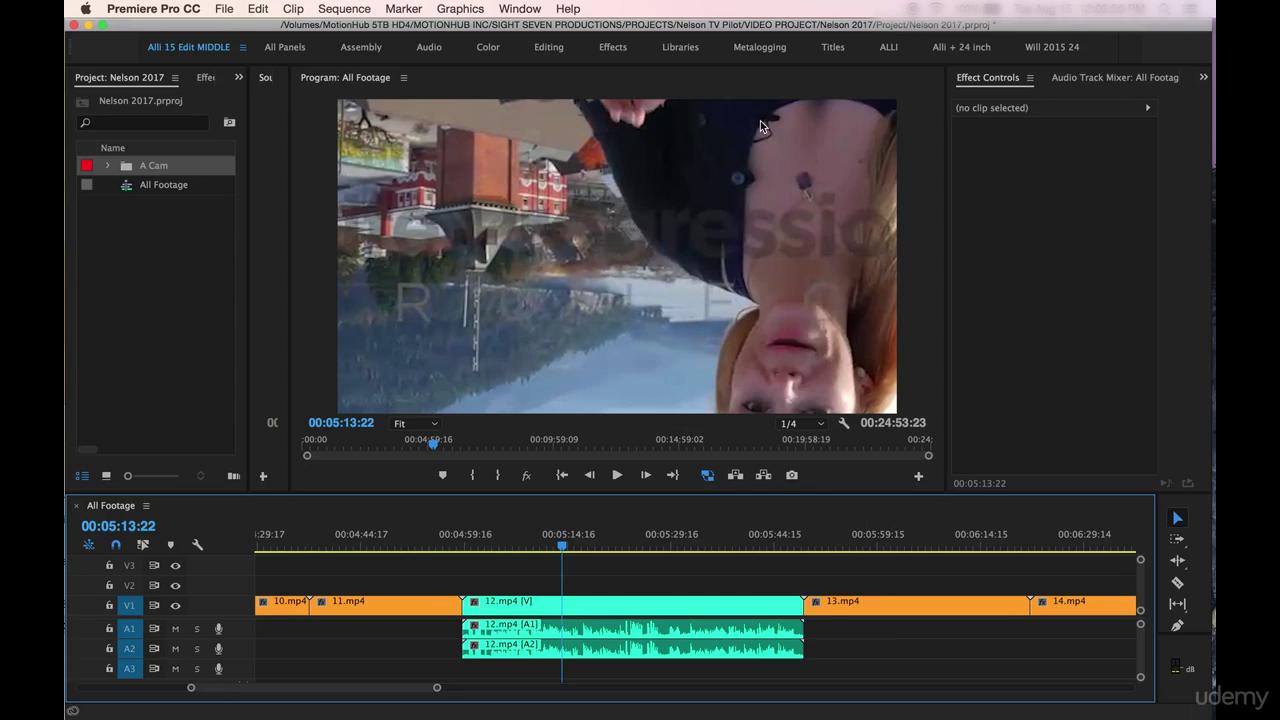
key(minus)
key(minus)
key(minus)
key(minus)
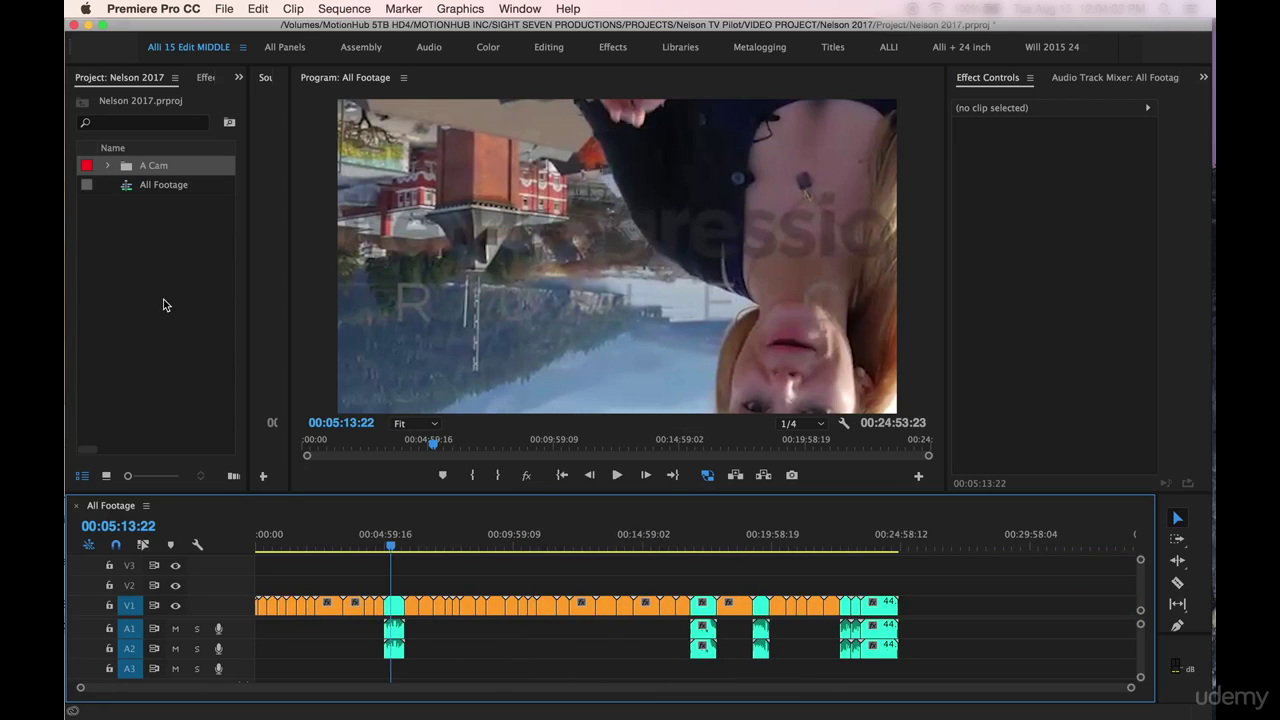
Switch to Finder and import the H6 audio folder from Nelson 2017 into the Premiere project
key(super+Tab)
key(super+Tab)
key(super+Tab)
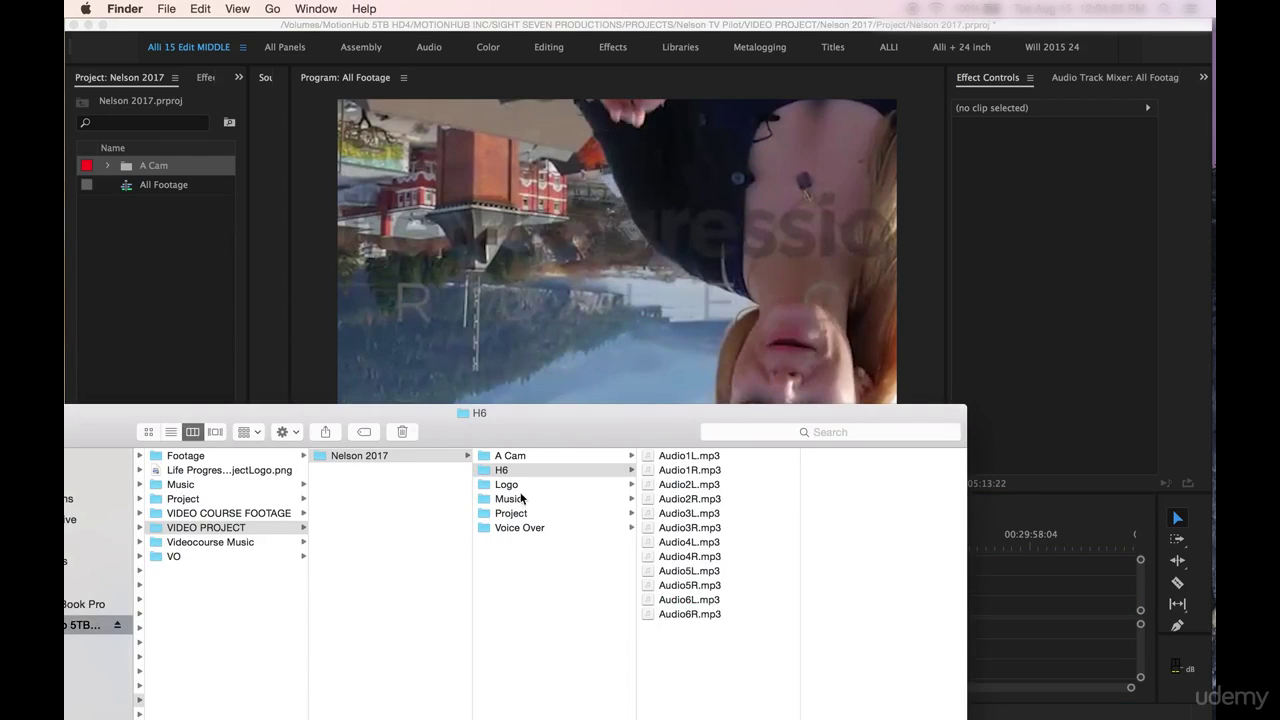
click(488, 472)
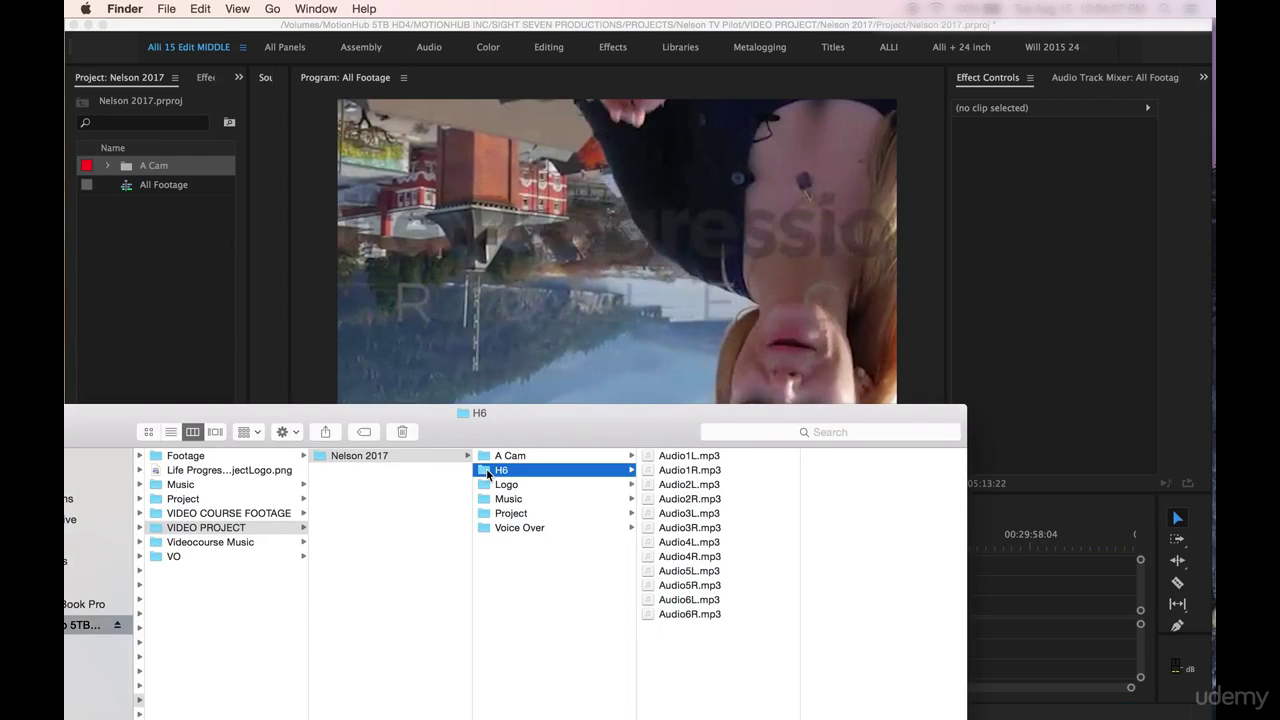
drag(485, 467, 146, 322)
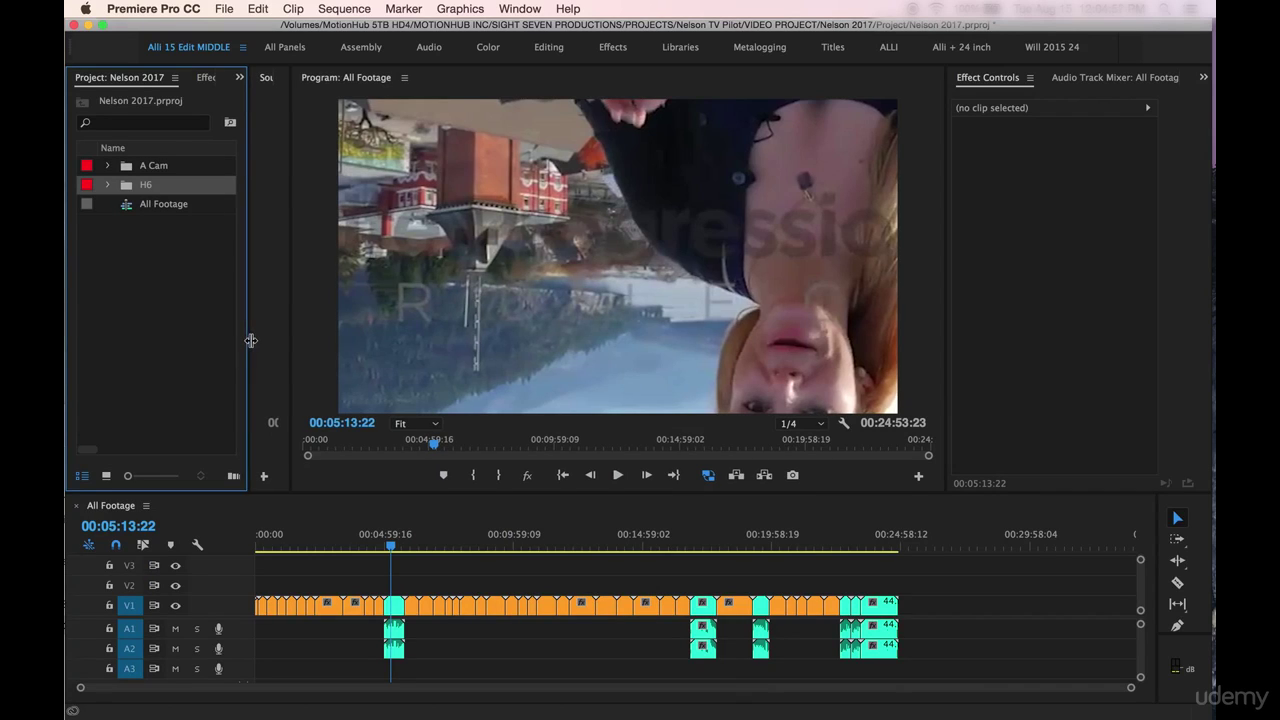
drag(247, 340, 348, 343)
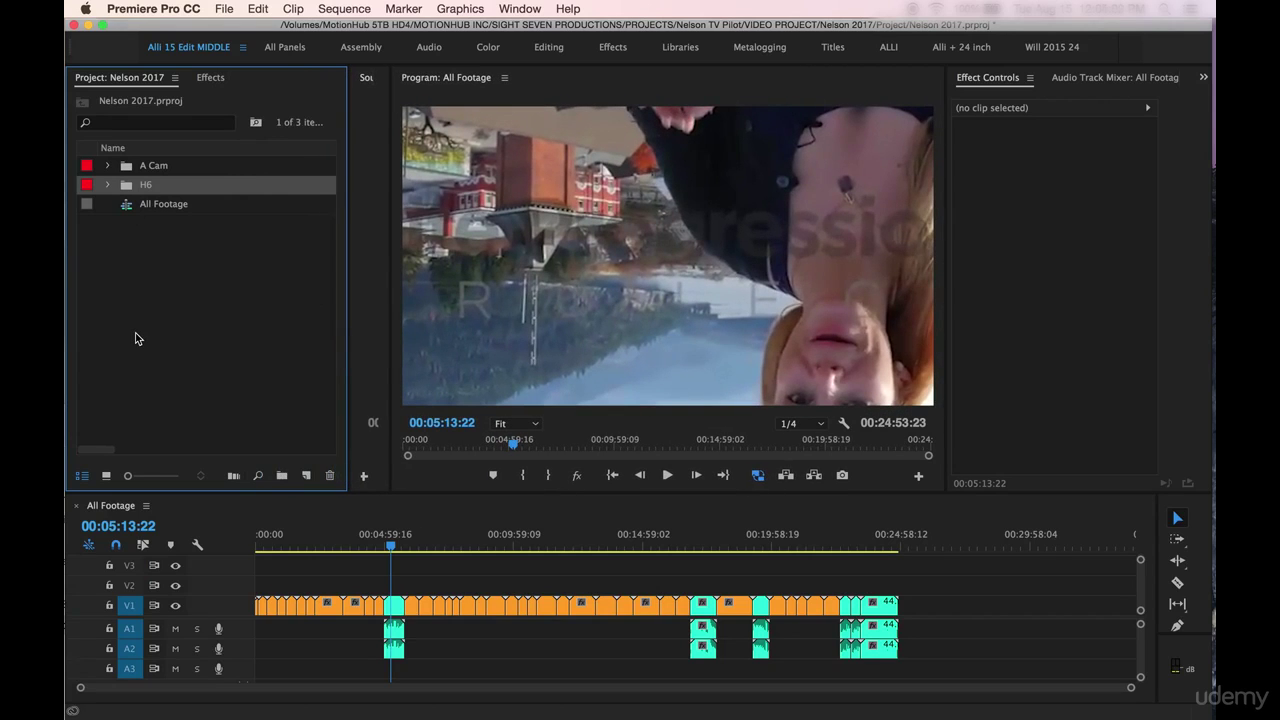
Duplicate the All Footage sequence, naming the copy Dialogue, and open it in the timeline
mouse_move(143, 210)
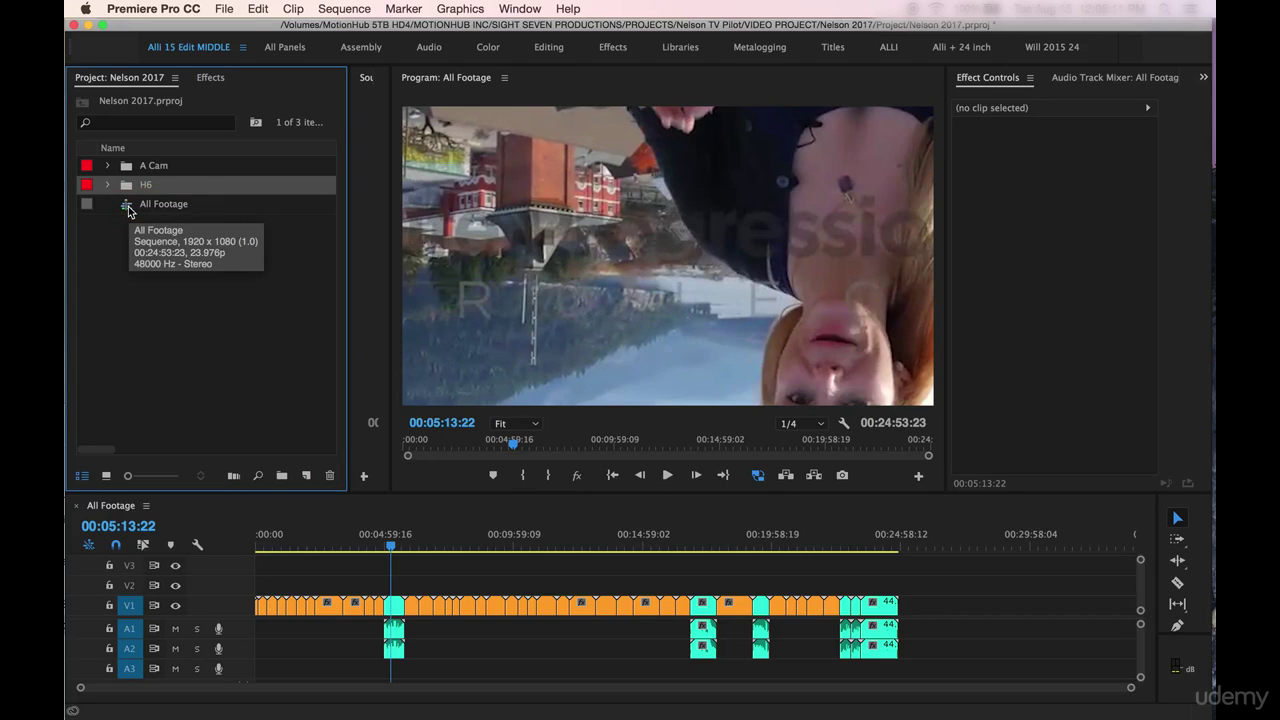
right_click(128, 208)
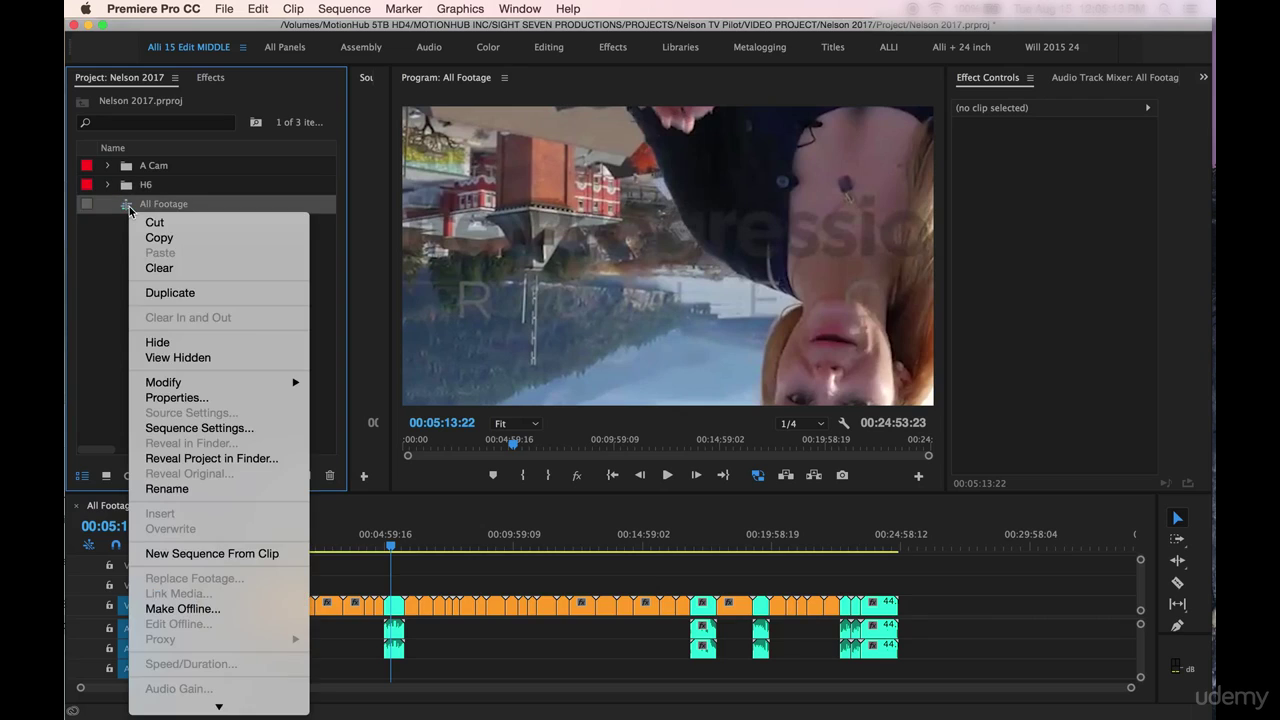
click(166, 293)
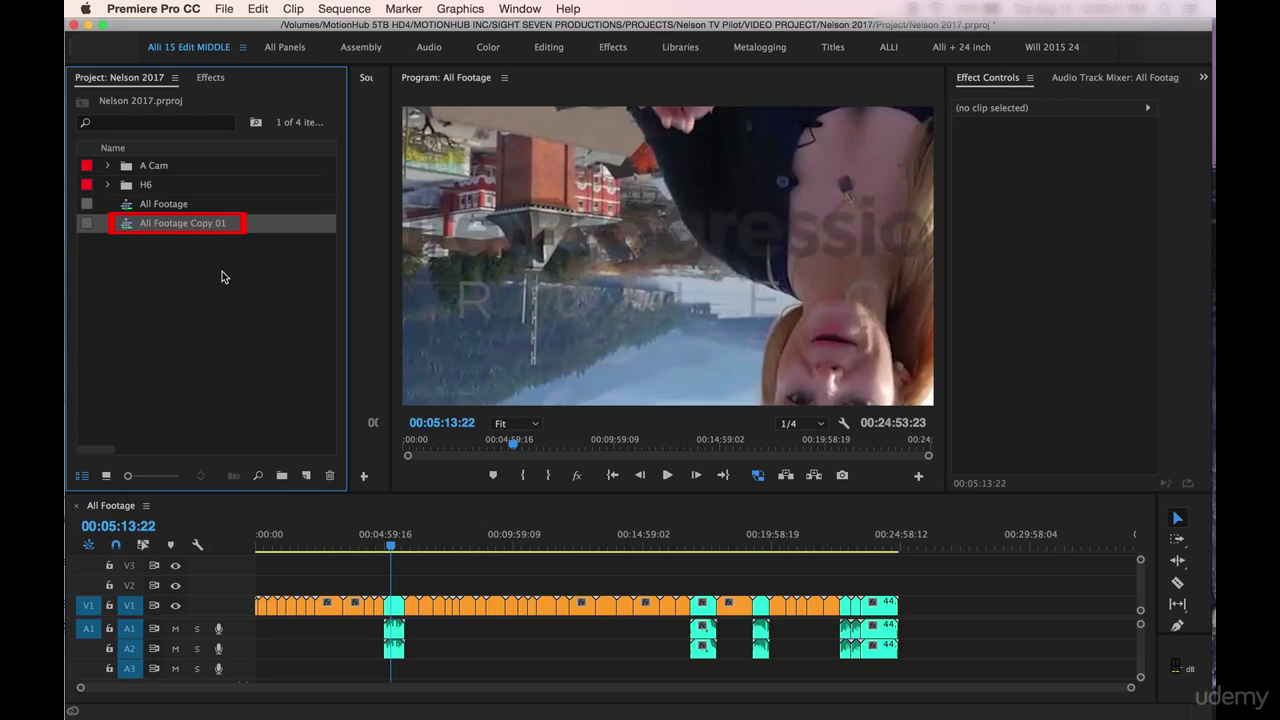
click(166, 226)
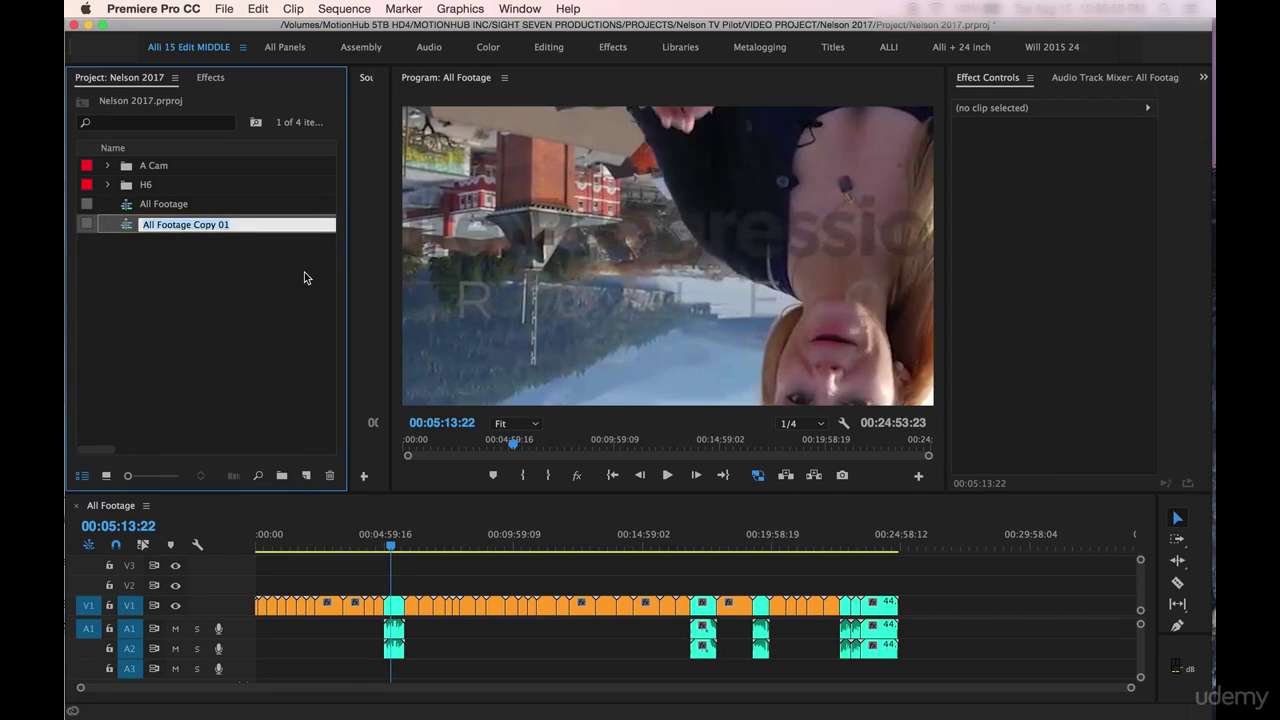
text(Dia)
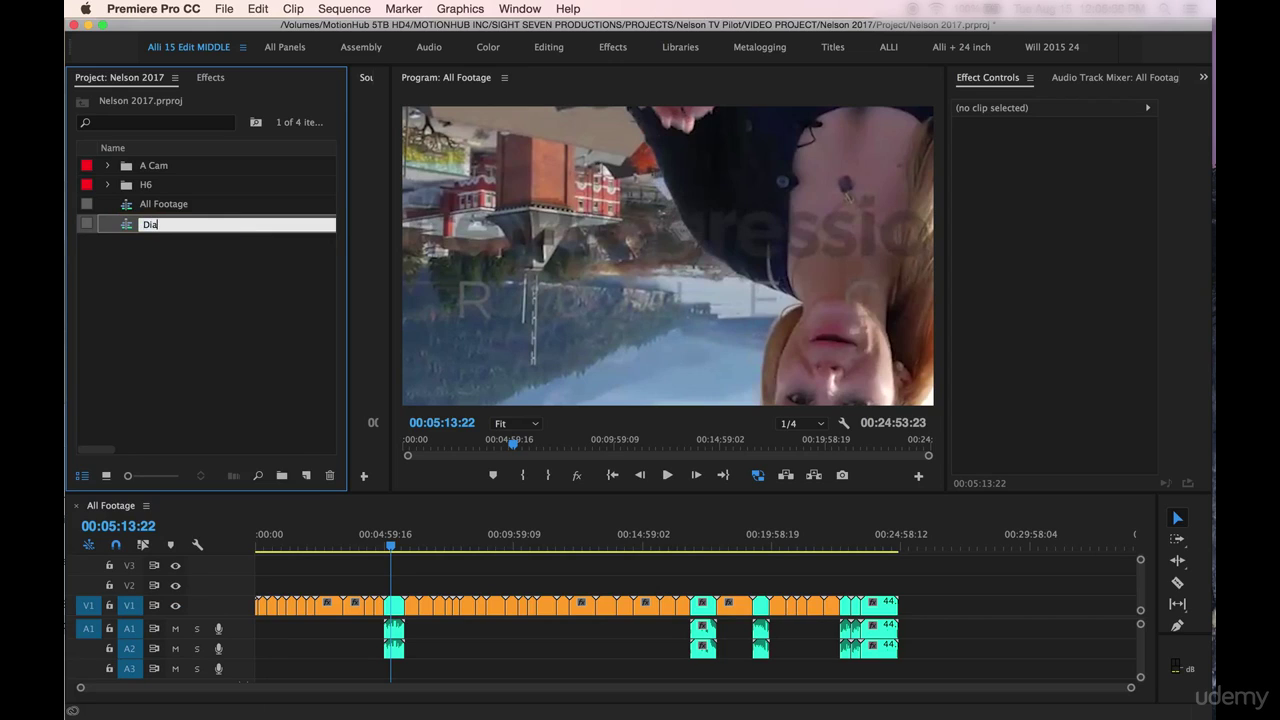
text(logue)
key(Return)
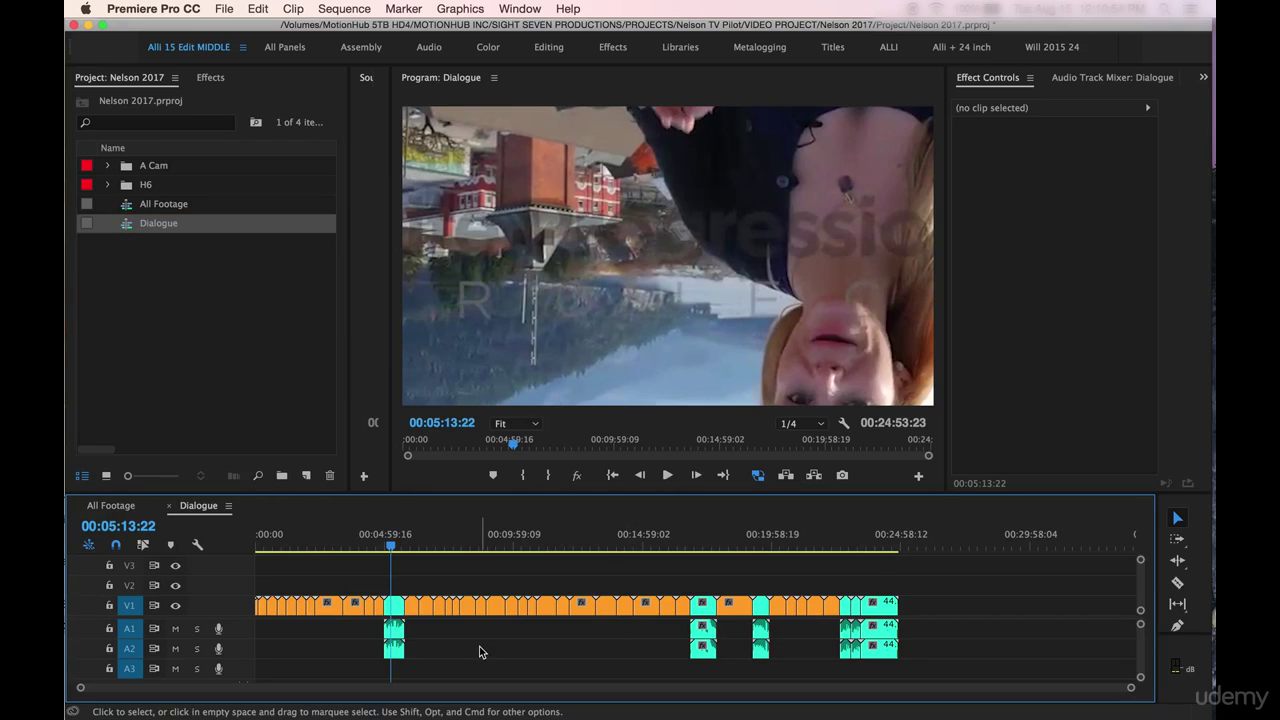
Delete all orange video-only clips from the Dialogue sequence, keeping just the clips that have audio
drag(378, 589, 260, 612)
key(Delete)
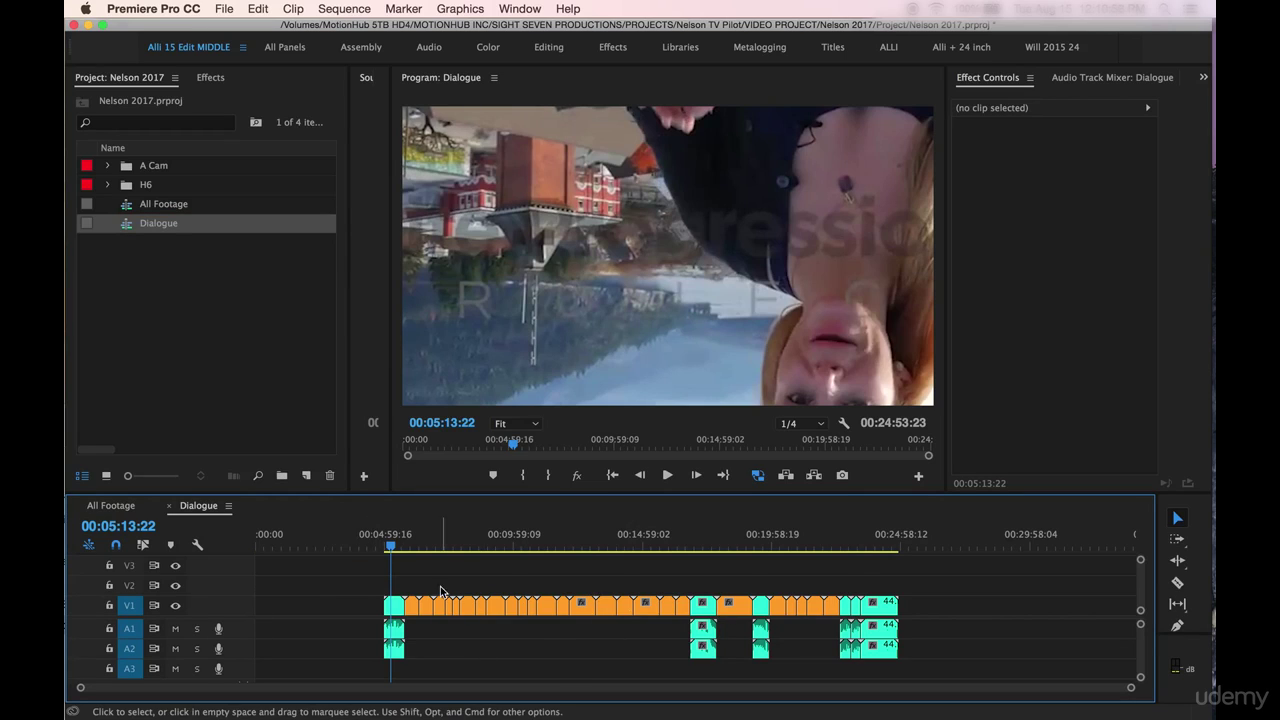
drag(440, 592, 690, 600)
key(Delete)
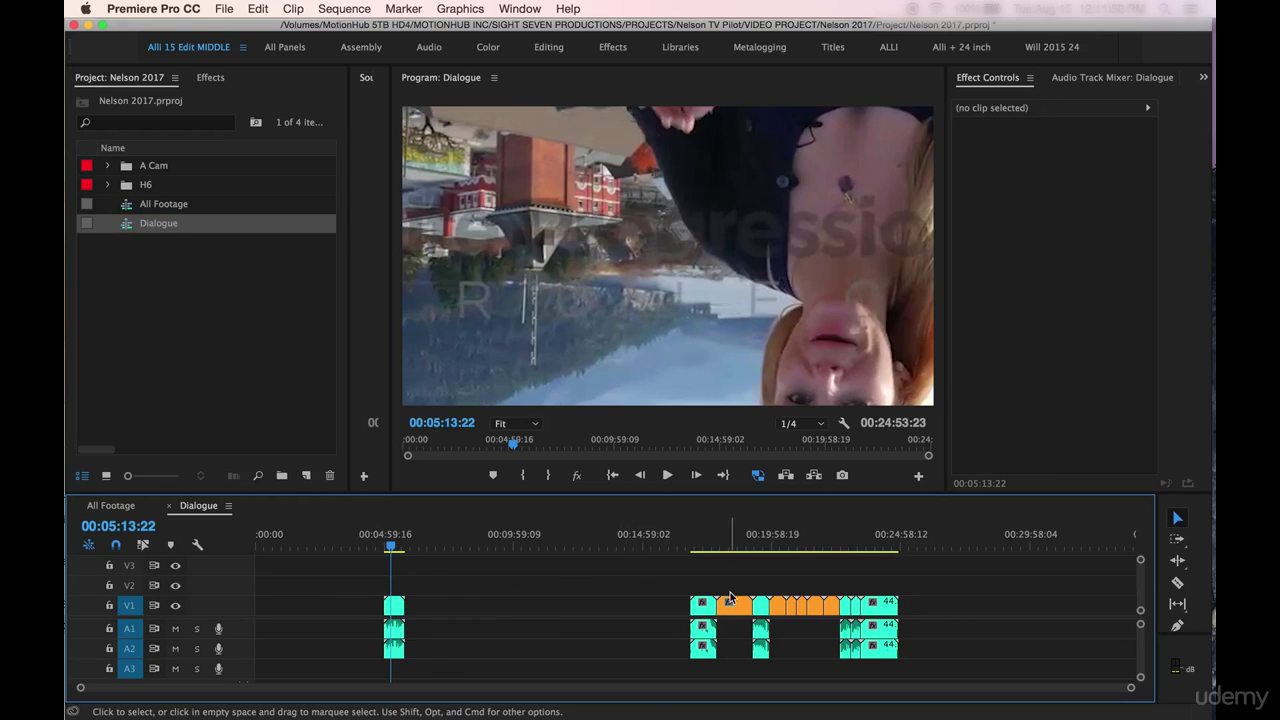
click(730, 598)
key(Delete)
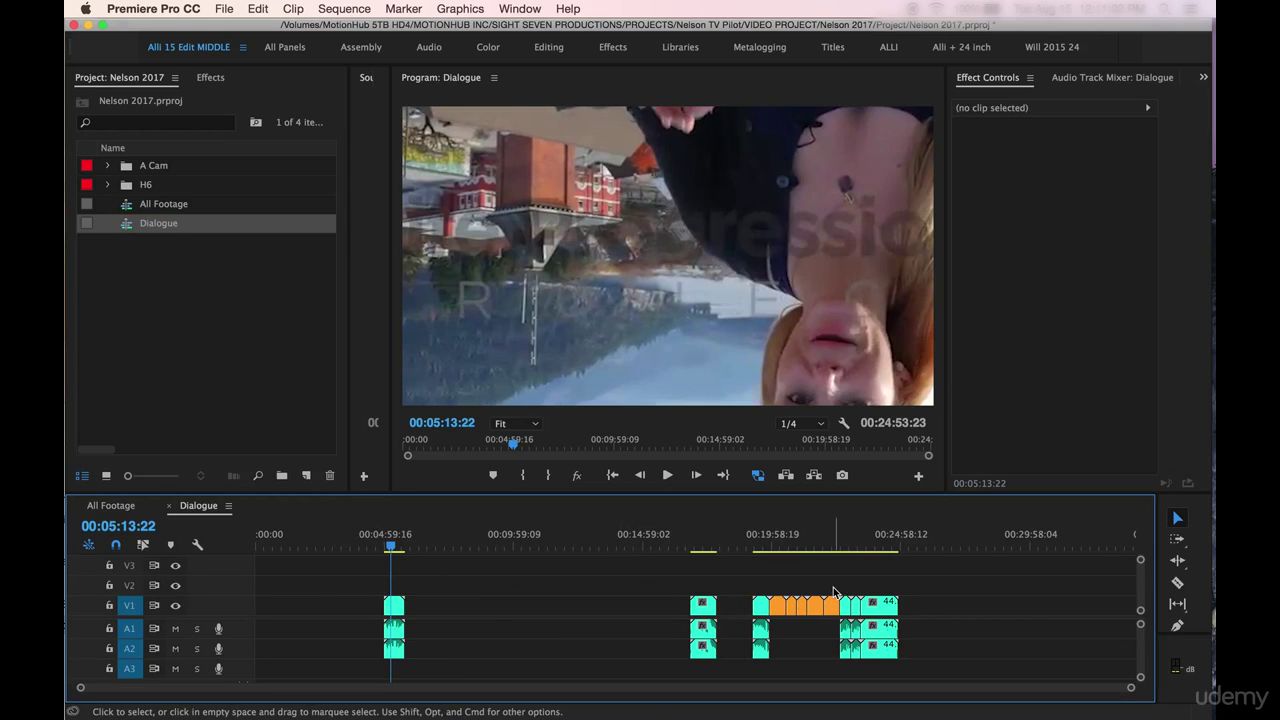
drag(833, 592, 765, 610)
key(Delete)
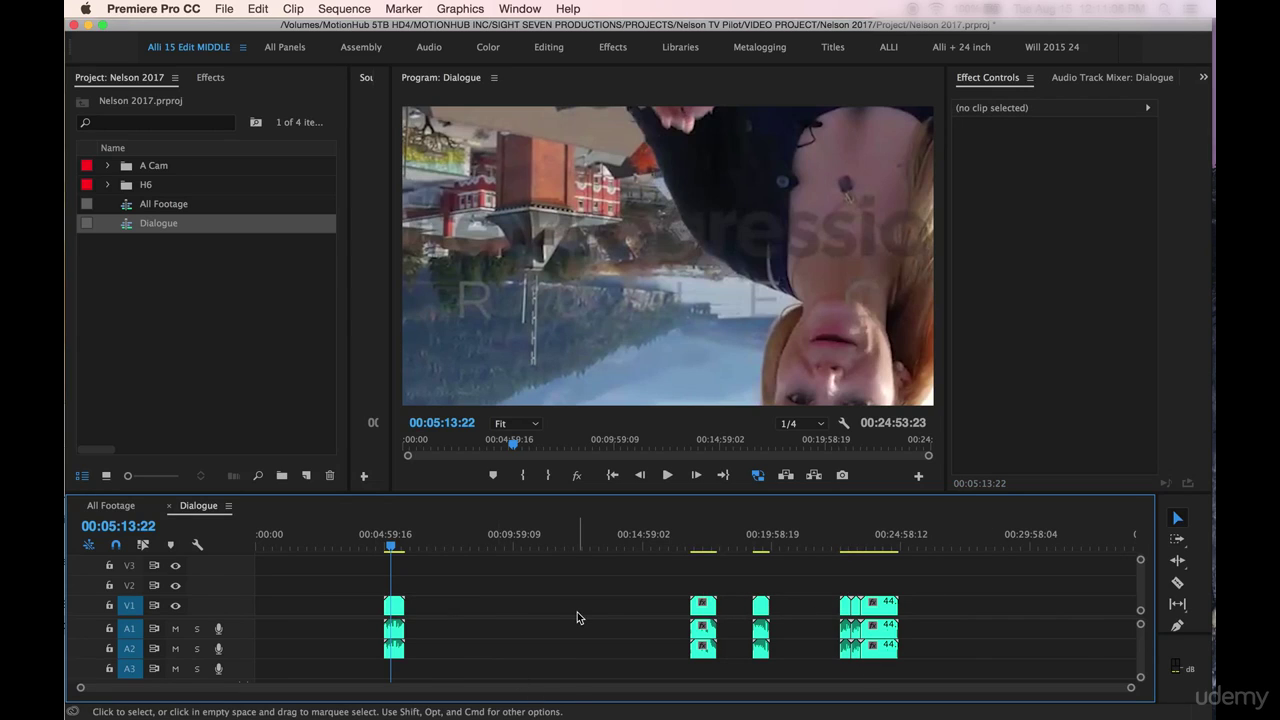
Expand the H6 bin and place Audio1L.mp3 on track A3, a little after the 12.mp4 clip
key(equal)
key(equal)
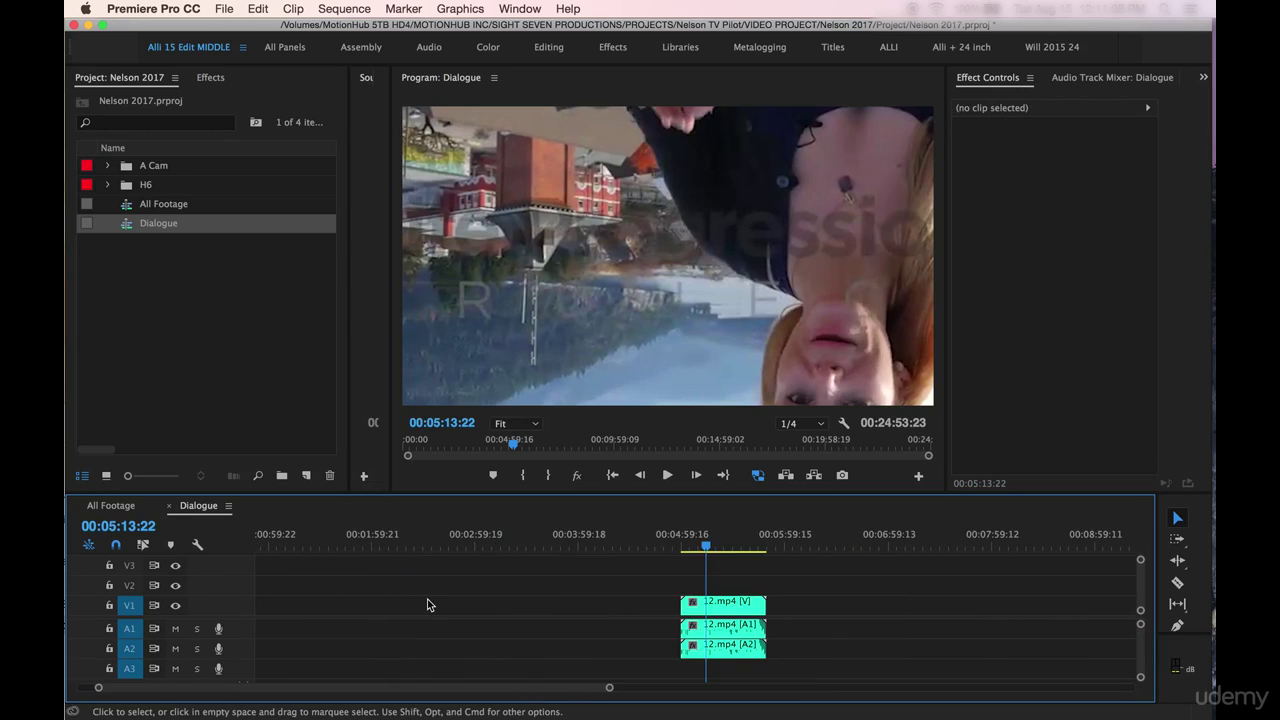
key(backslash)
click(165, 283)
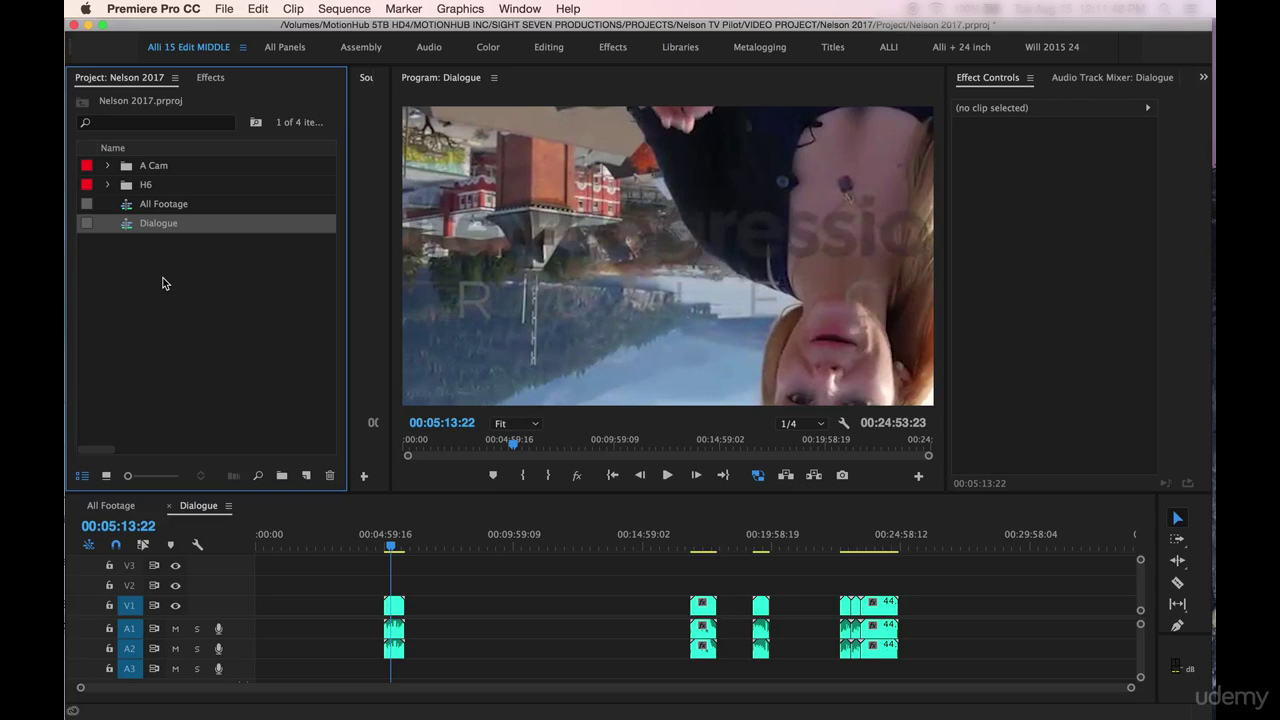
click(107, 185)
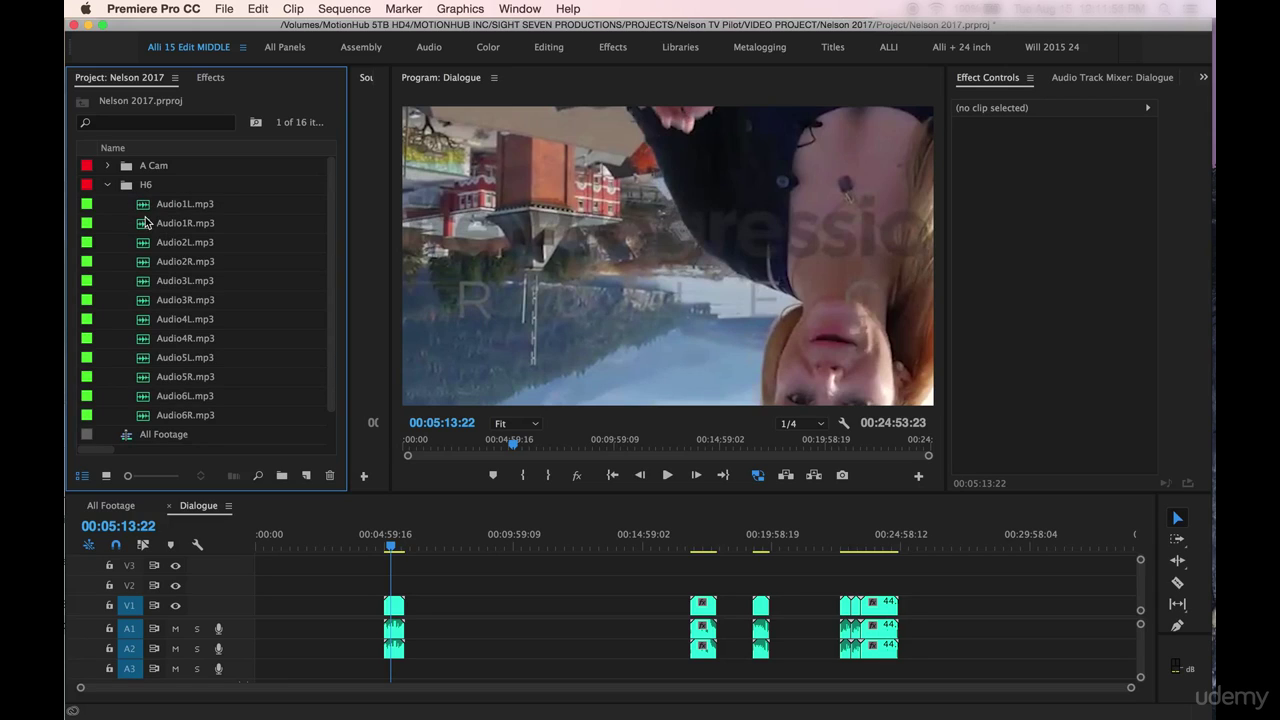
click(140, 210)
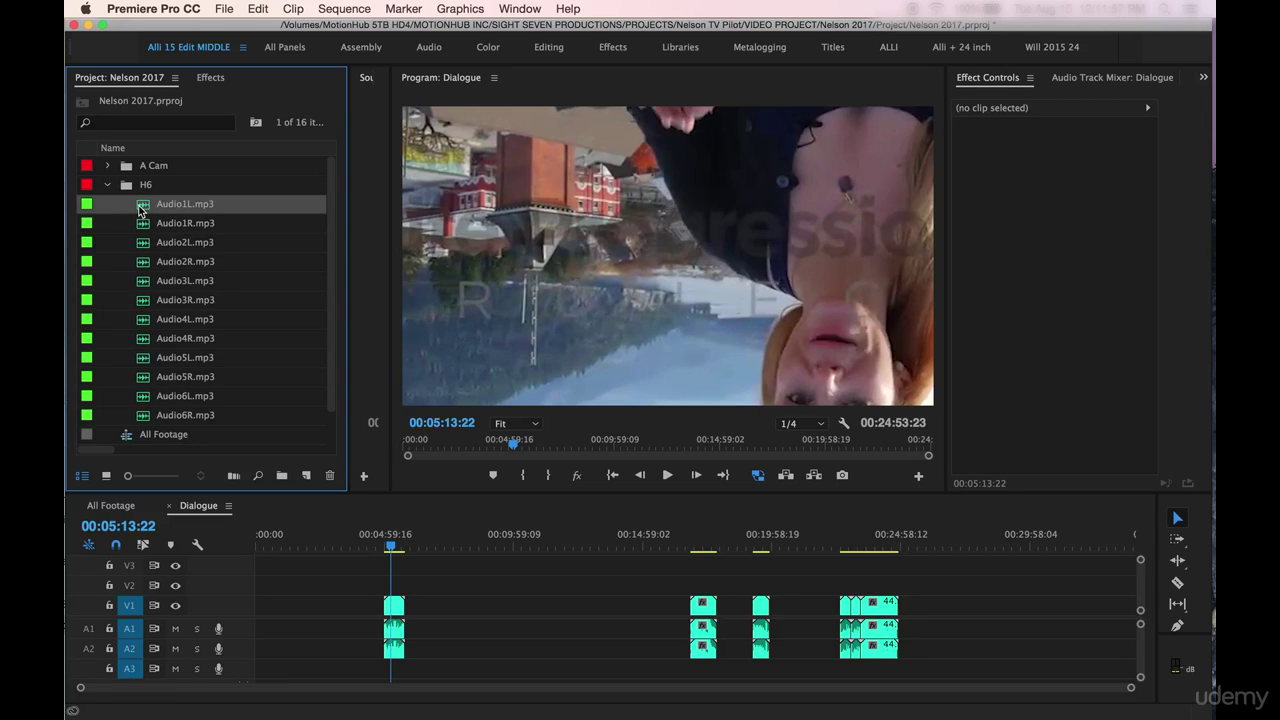
drag(140, 210, 436, 665)
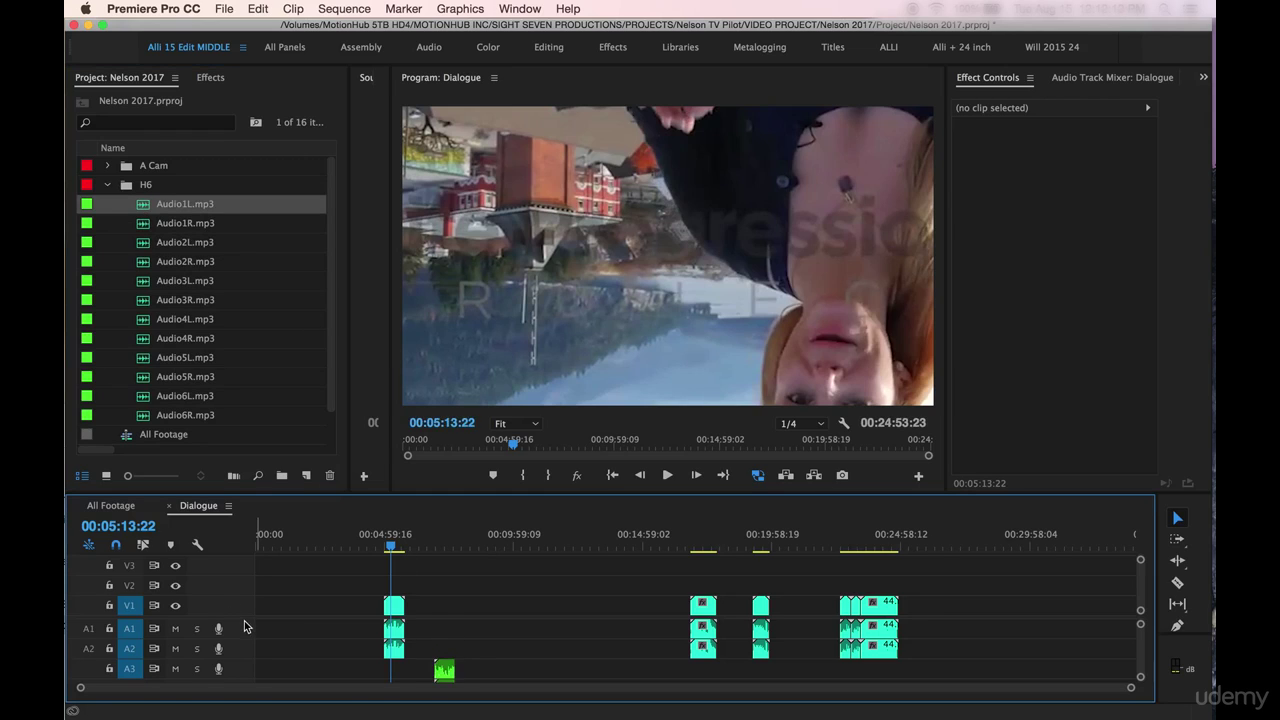
Synchronize the 12.mp4 clip with Audio1L.mp3 by Audio, using track channel 1
drag(238, 618, 245, 572)
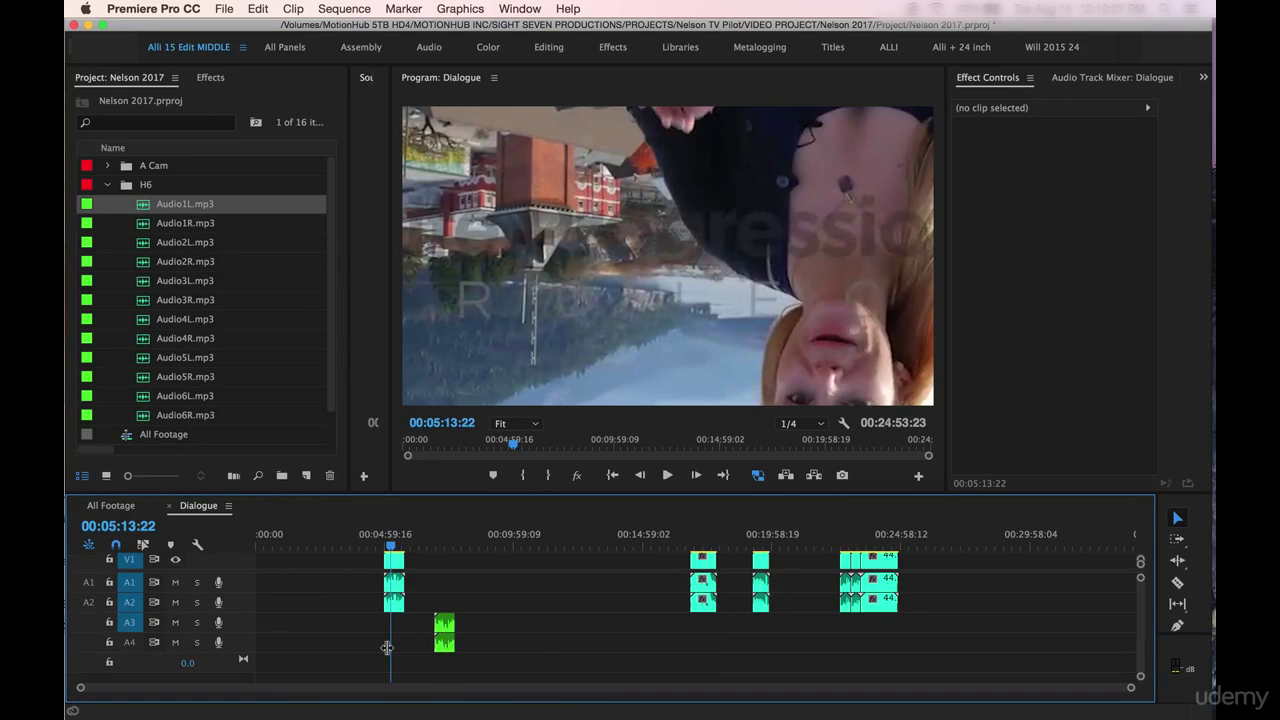
key(equal)
key(equal)
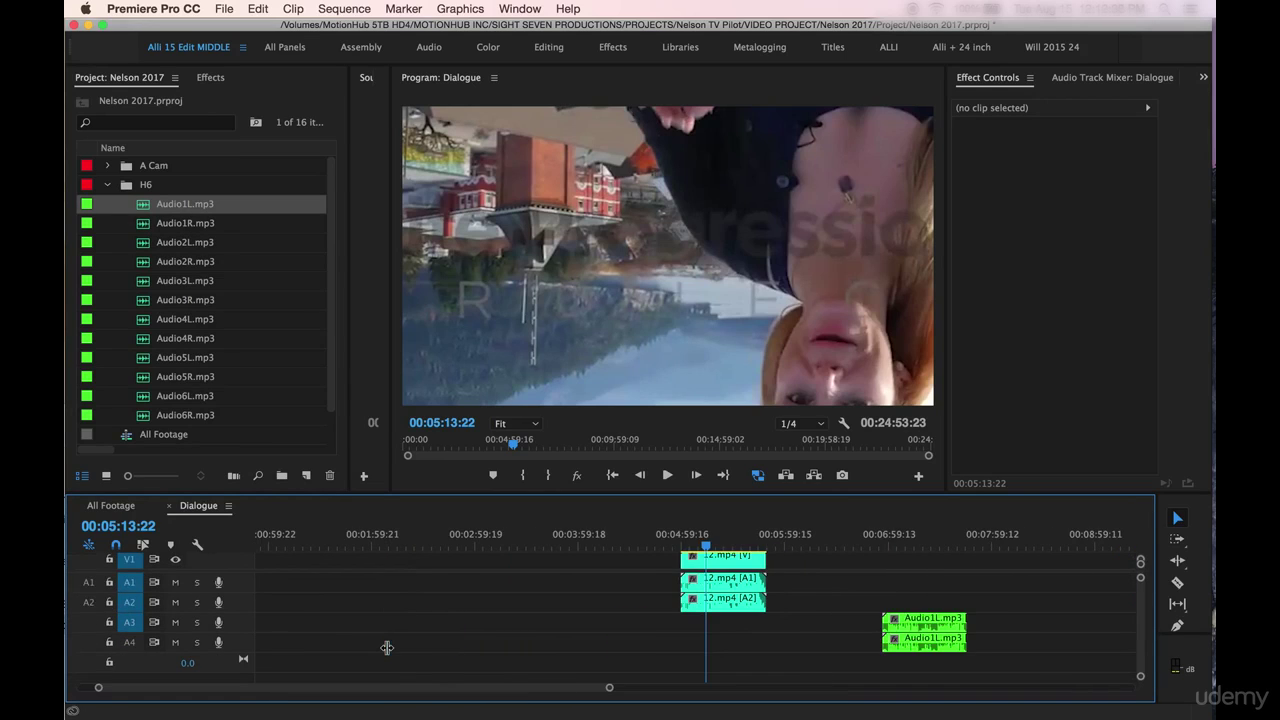
drag(643, 559, 937, 646)
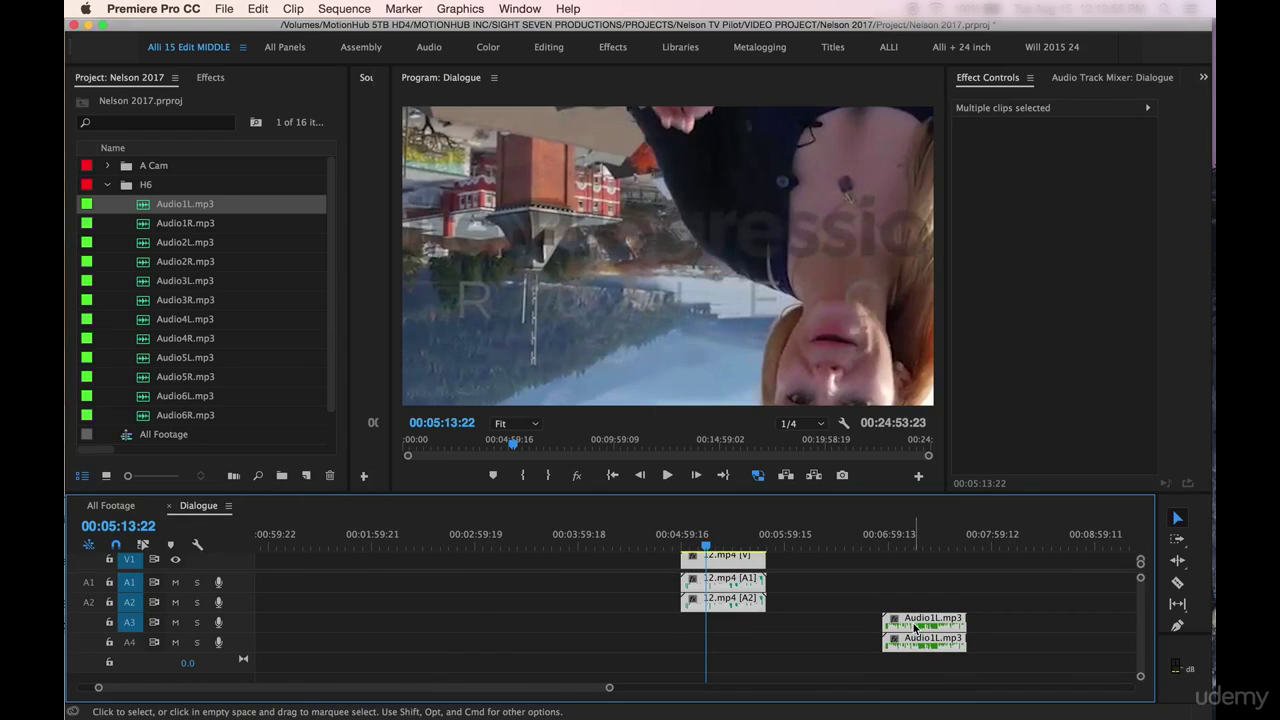
right_click(919, 627)
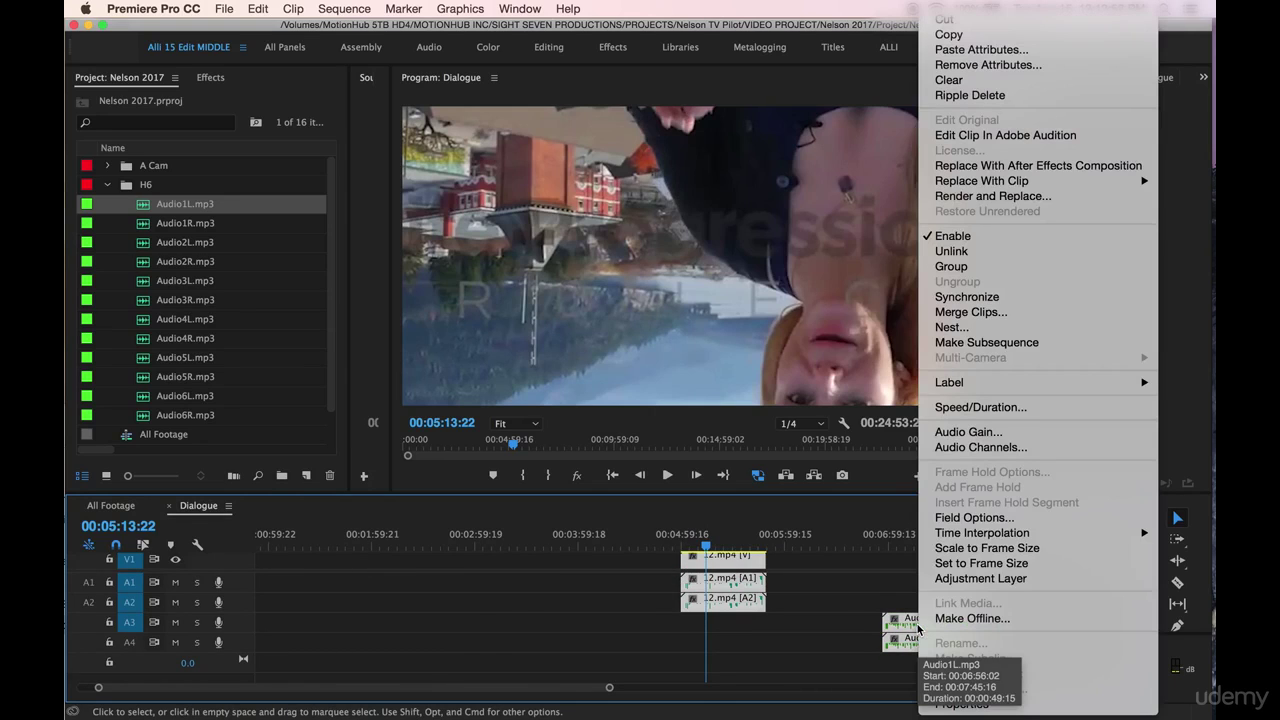
click(1016, 302)
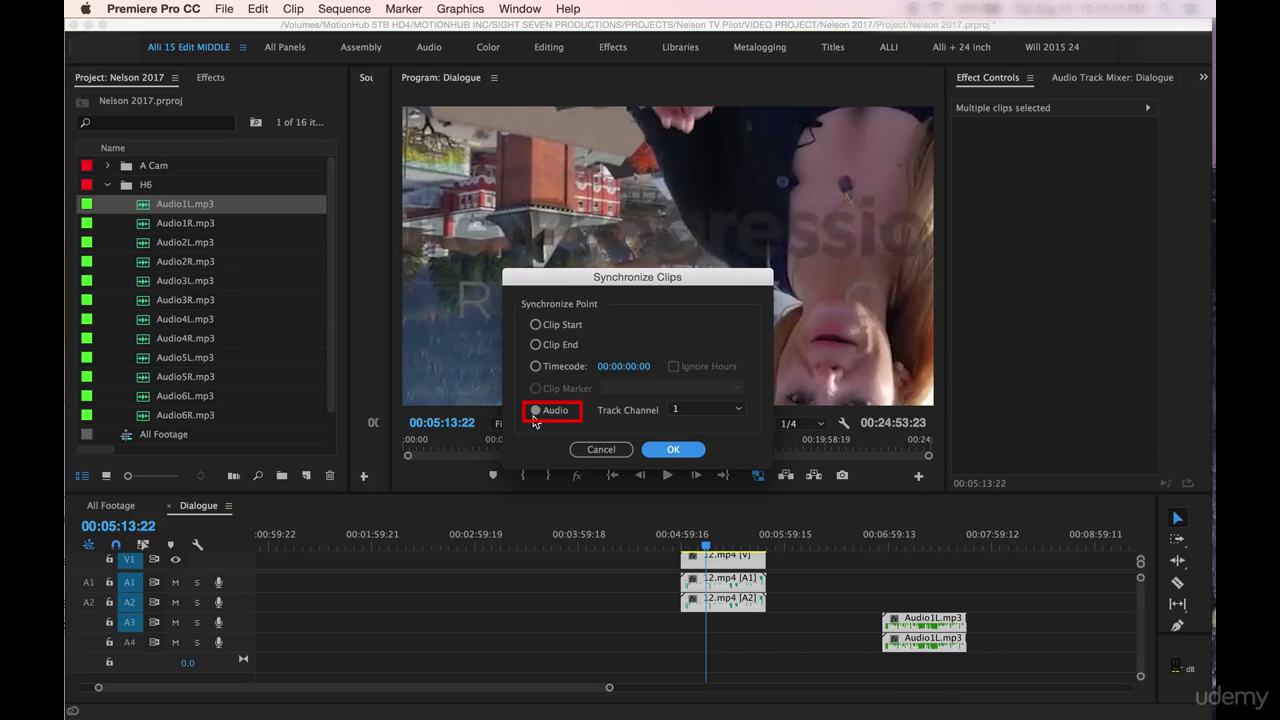
click(684, 451)
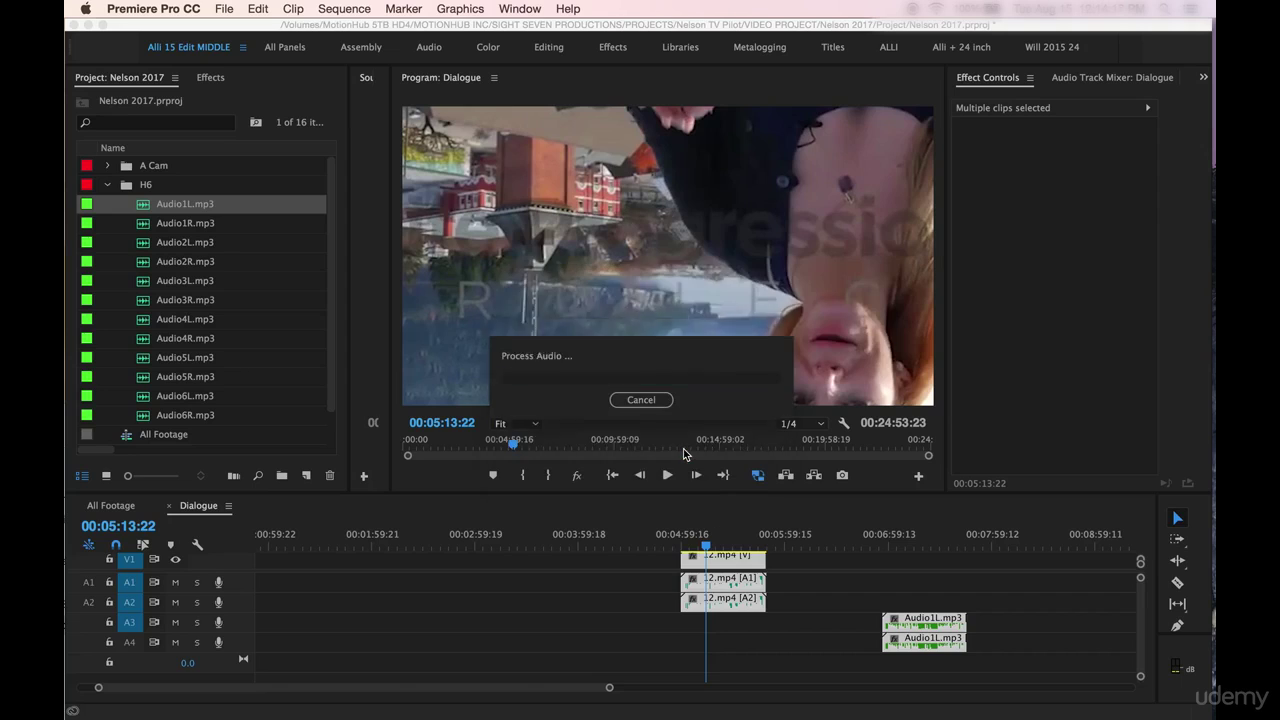
click(551, 577)
key(=)
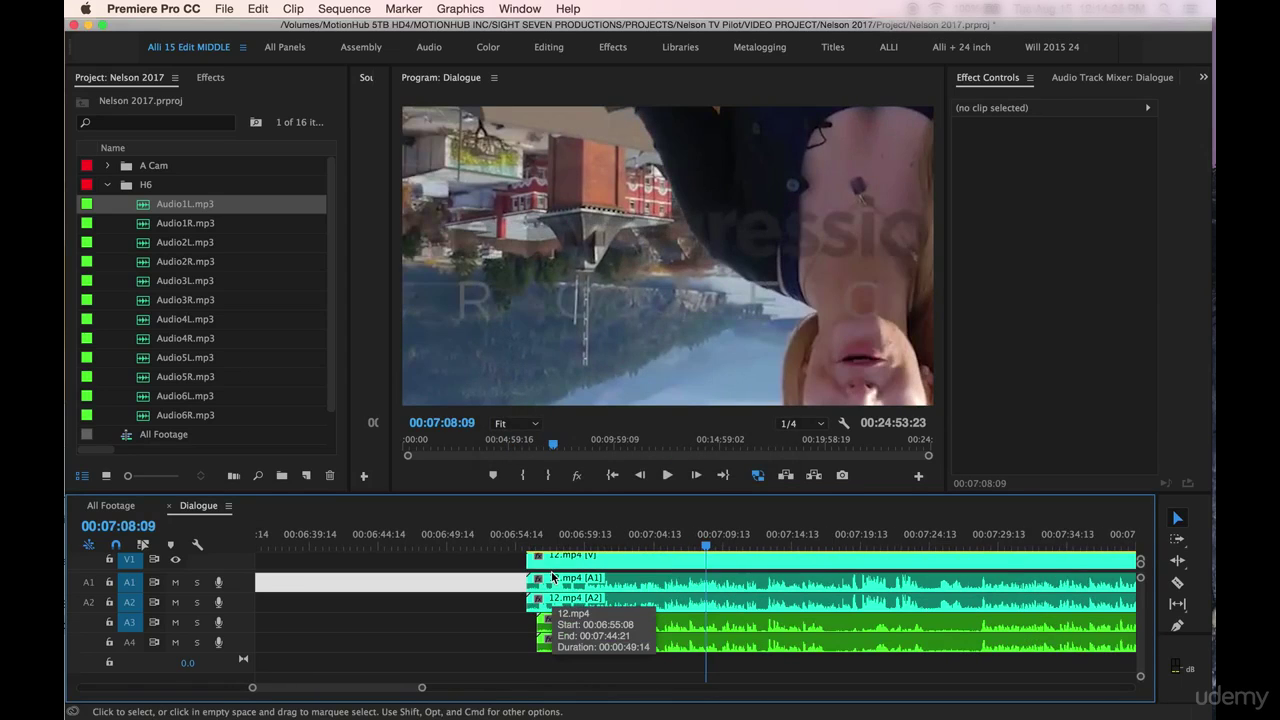
key(-)
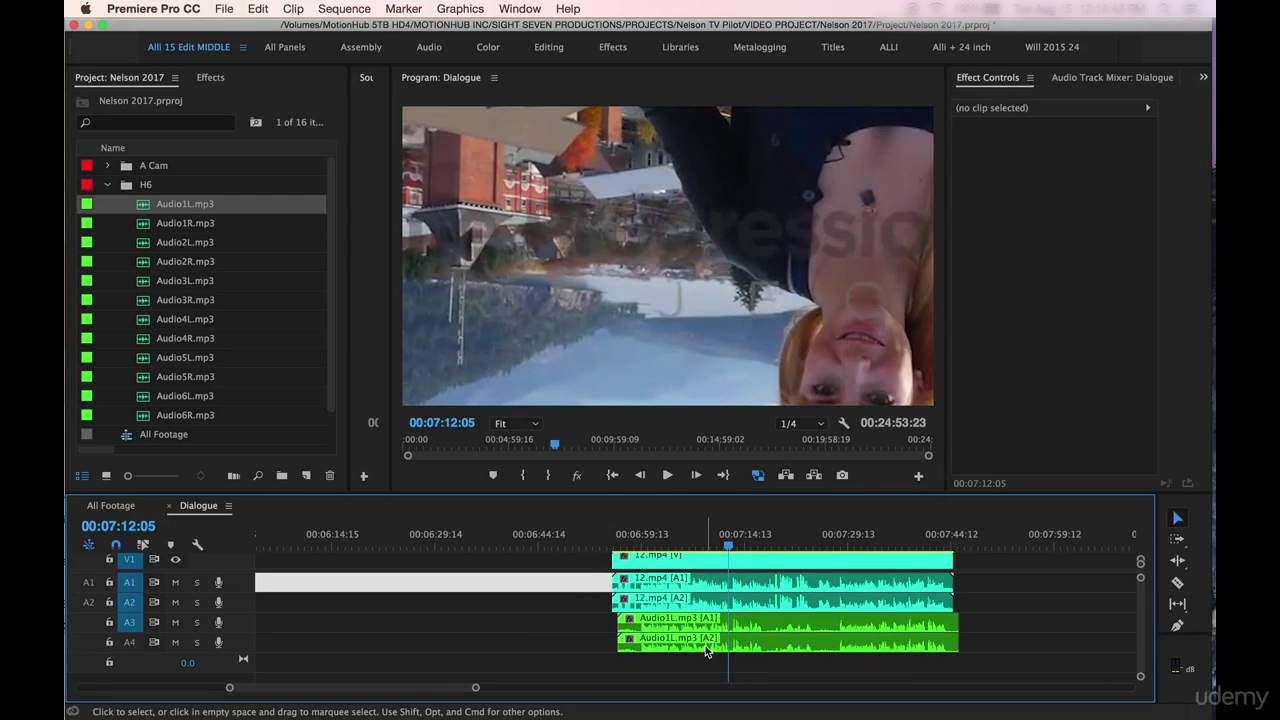
Place Audio1R.mp3 on tracks A3 and A4 in the space before the synchronized Audio1L.mp3 clip
click(140, 230)
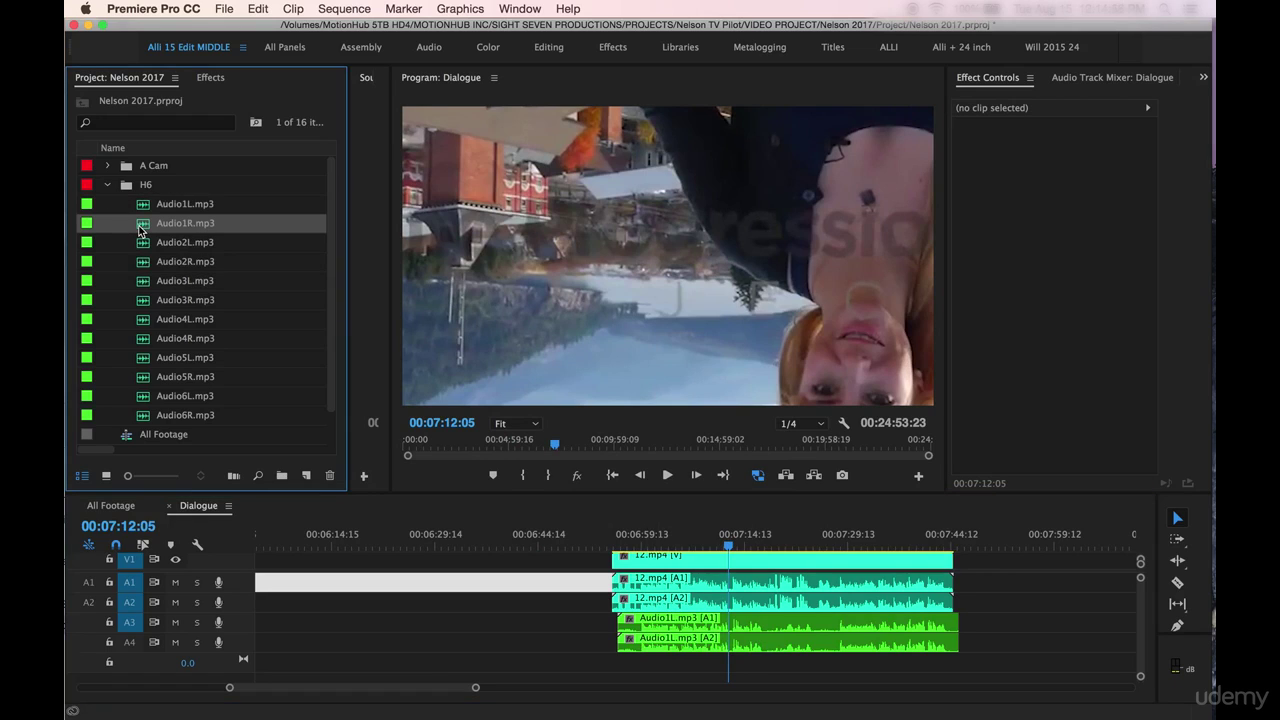
drag(140, 230, 291, 658)
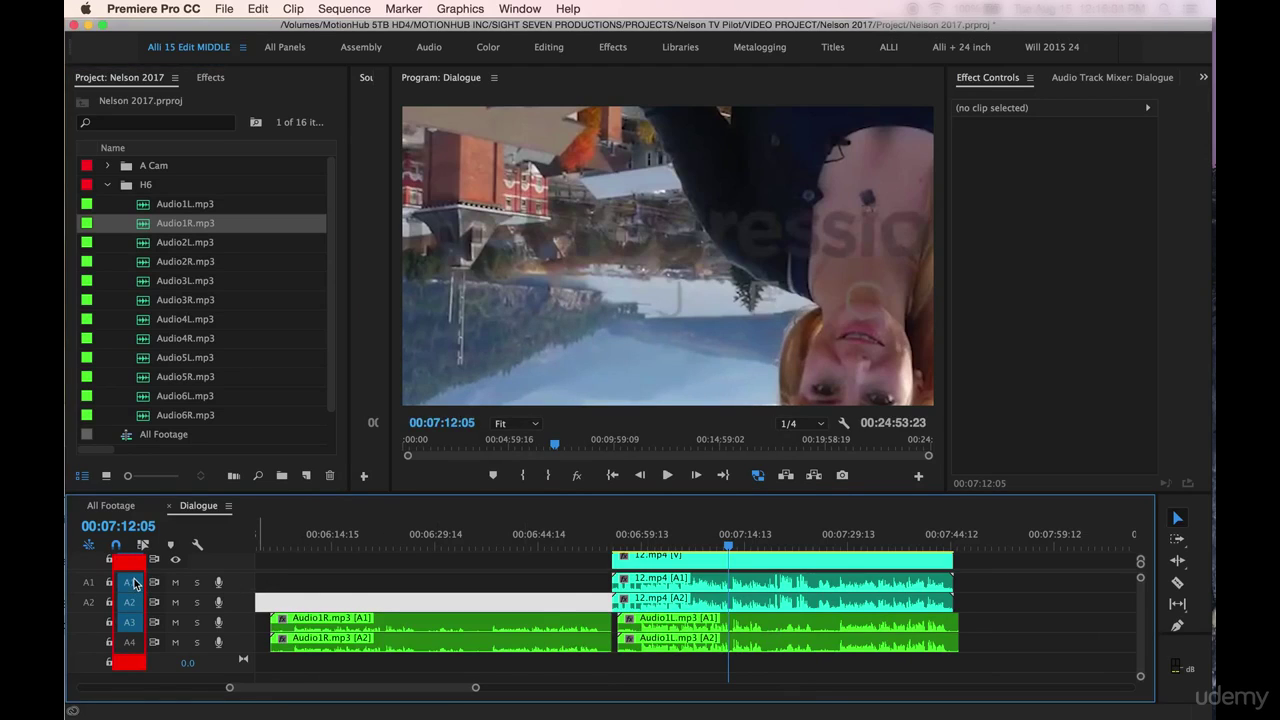
Add audio tracks A5 and A6 to the Dialogue sequence with 0 new video tracks, and enlarge the timeline to show them
right_click(240, 641)
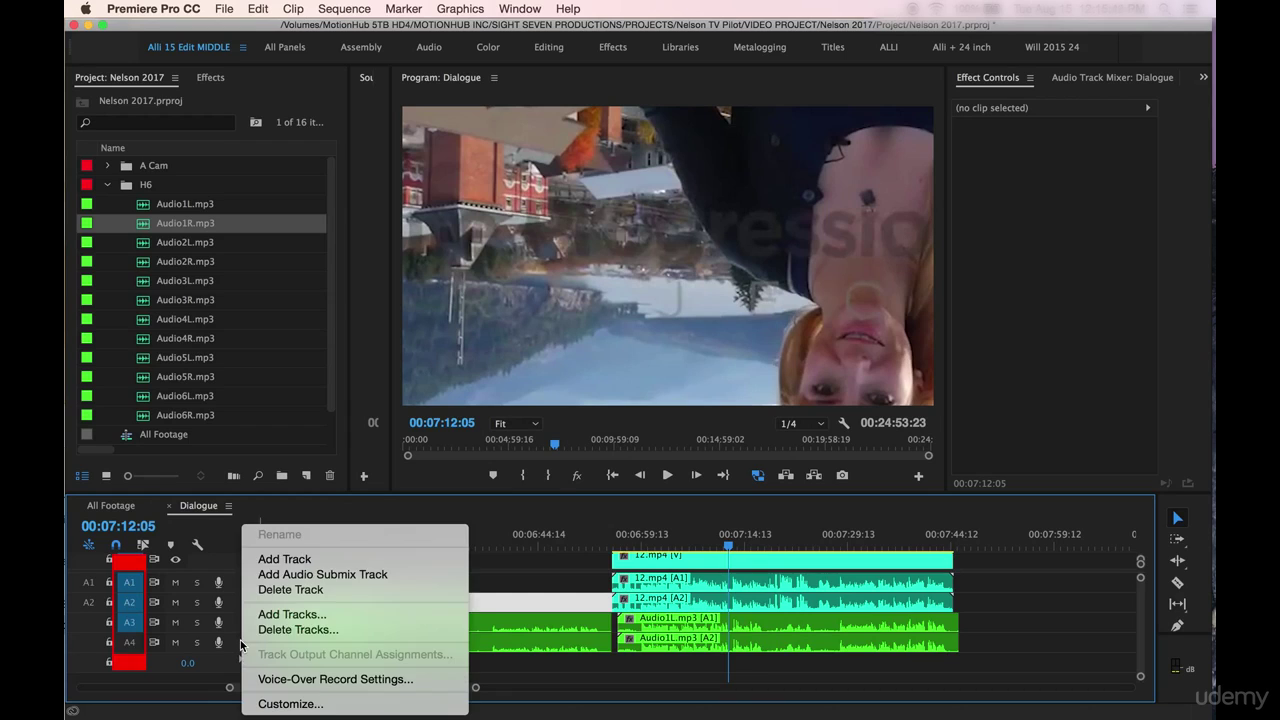
click(268, 561)
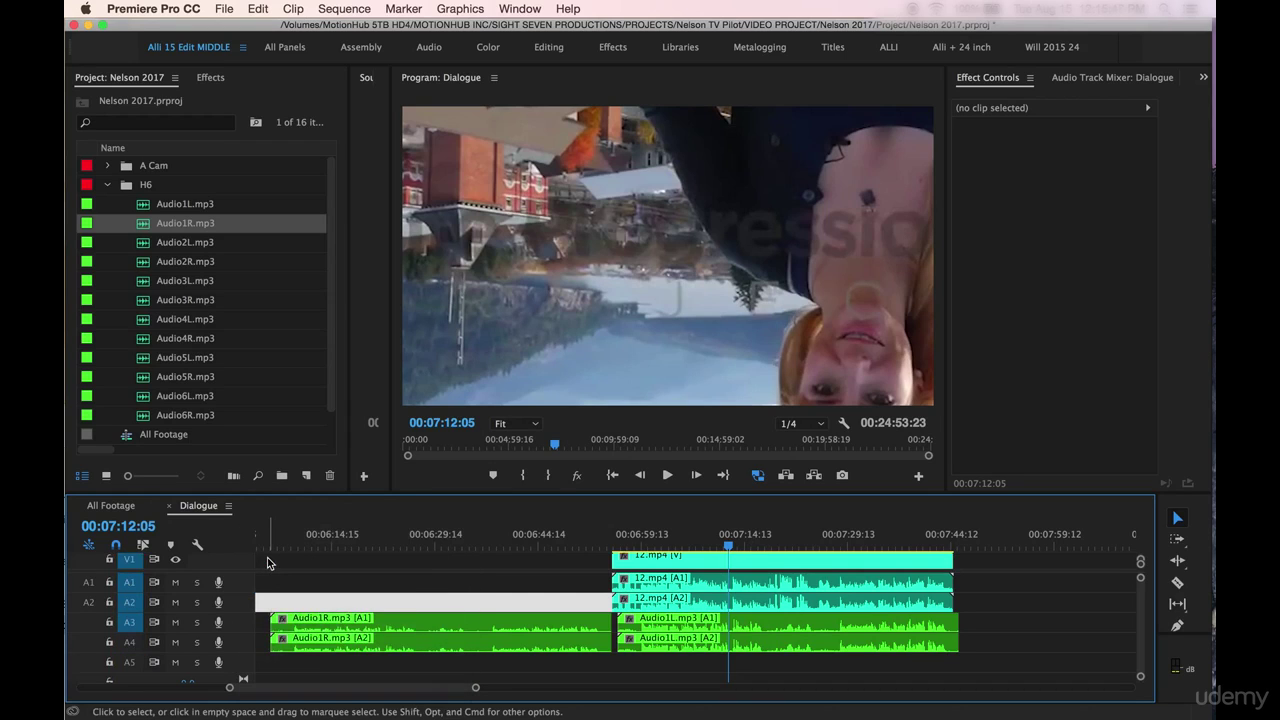
right_click(240, 671)
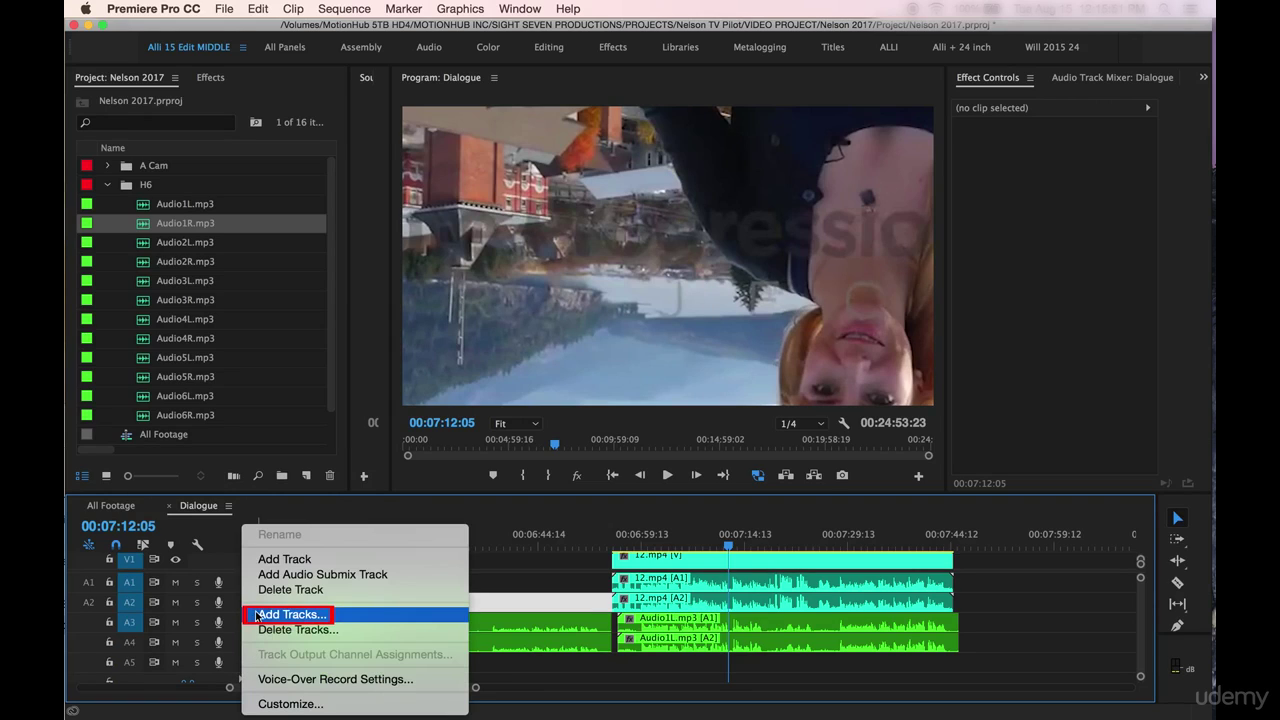
click(352, 620)
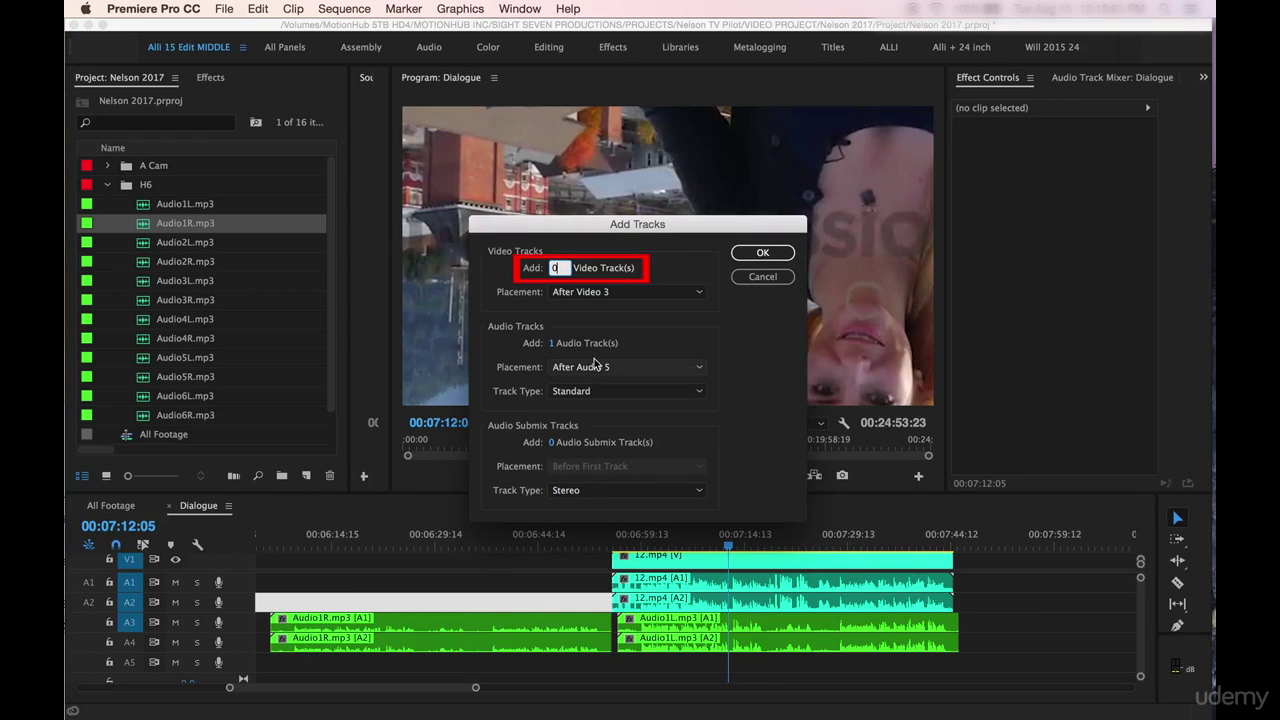
click(550, 346)
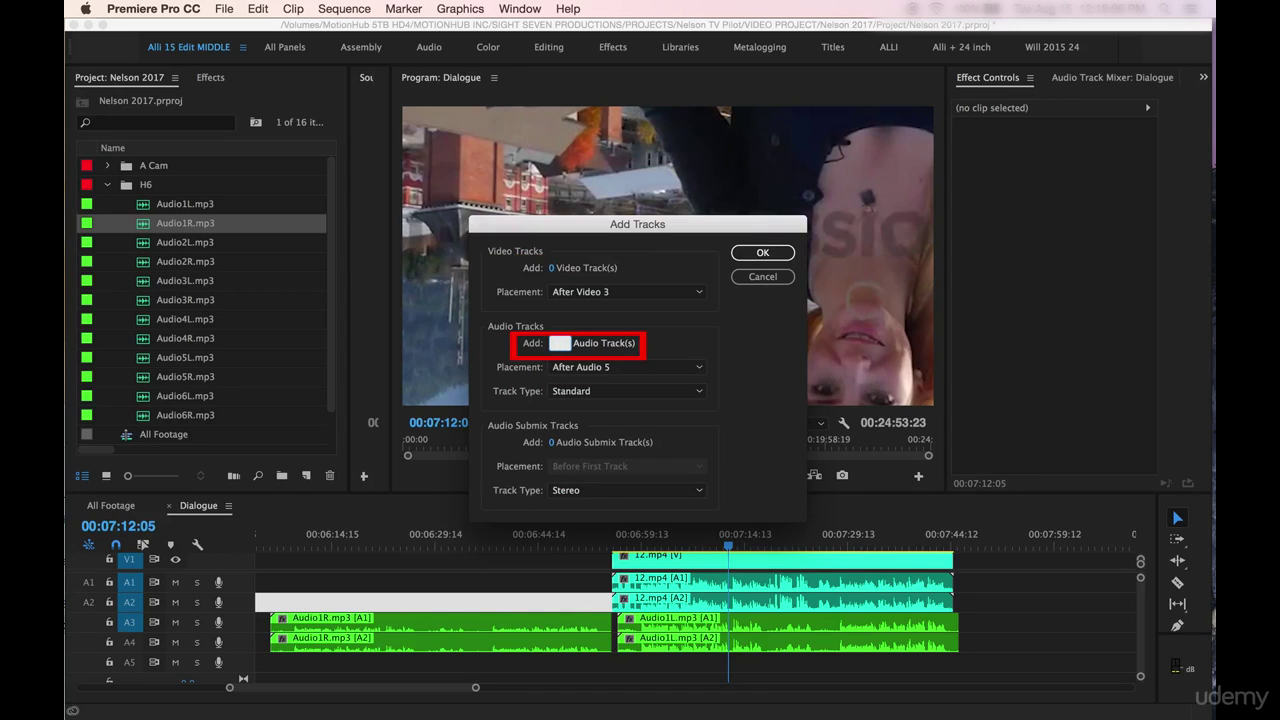
click(760, 253)
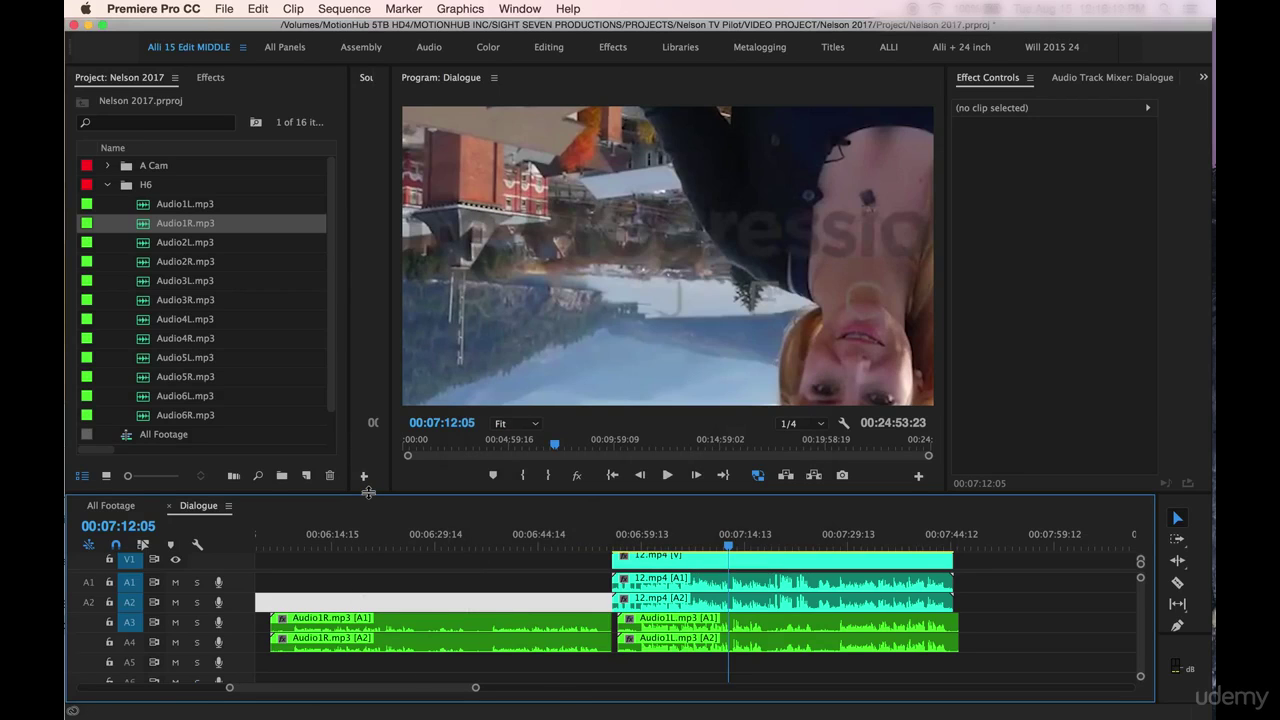
drag(368, 492, 368, 448)
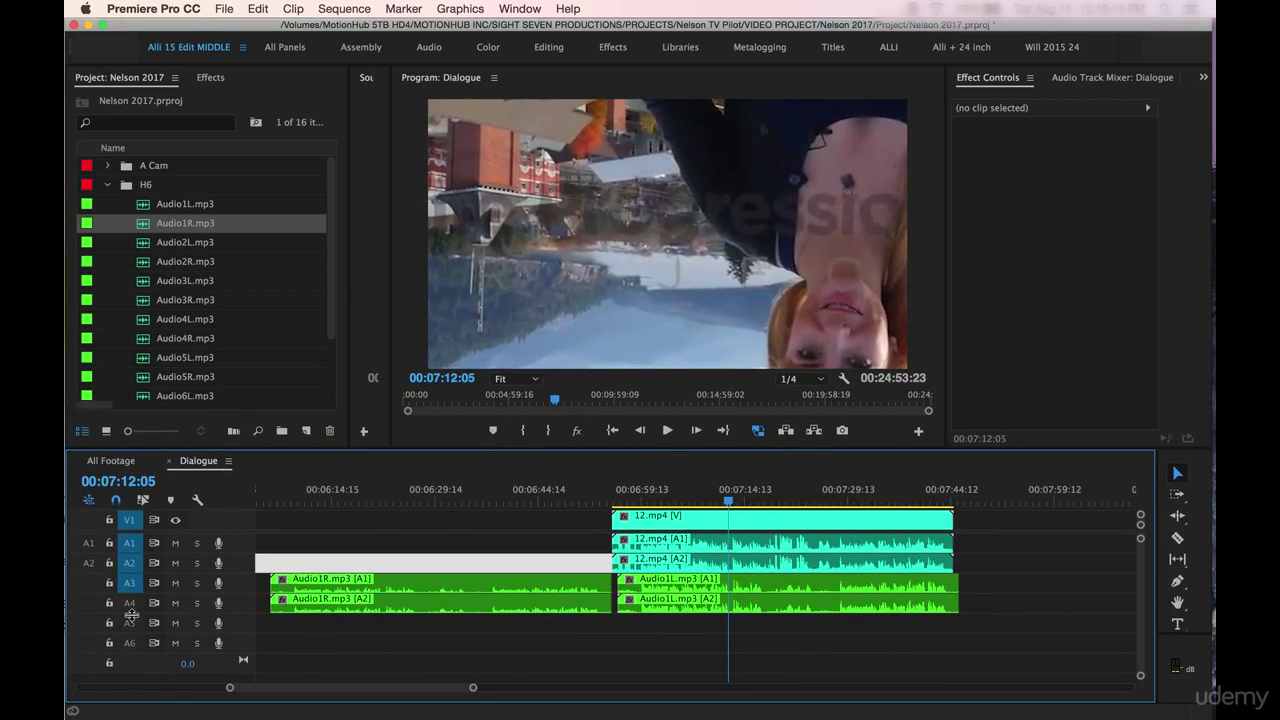
Move Audio1R.mp3 down to tracks A5 and A6 and align it directly beneath Audio1L.mp3, starting at the same point
click(303, 584)
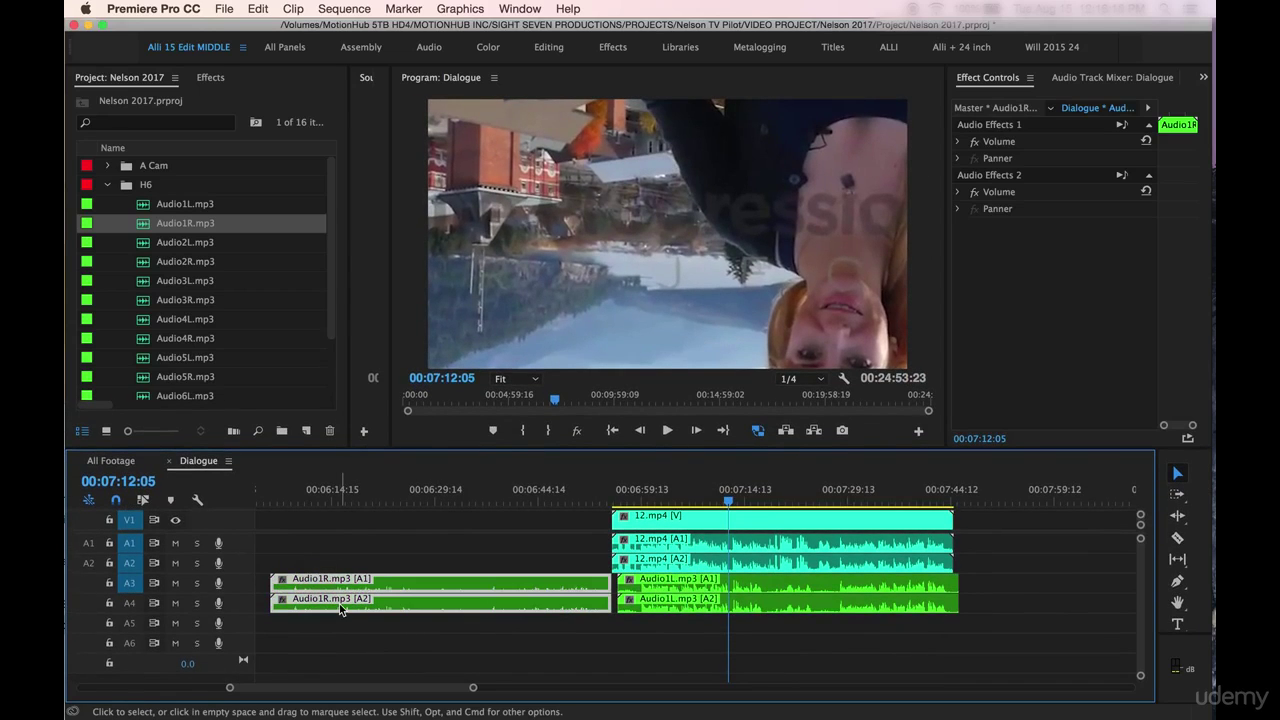
drag(340, 608, 341, 646)
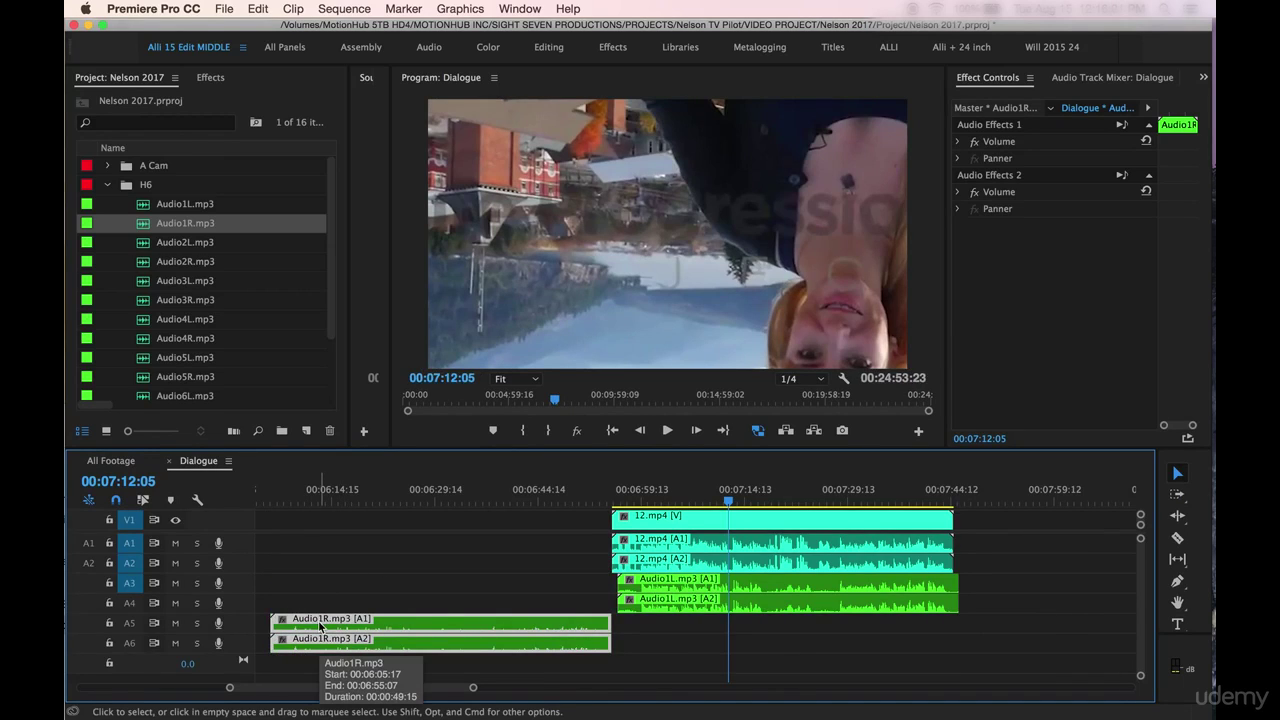
drag(416, 624, 758, 624)
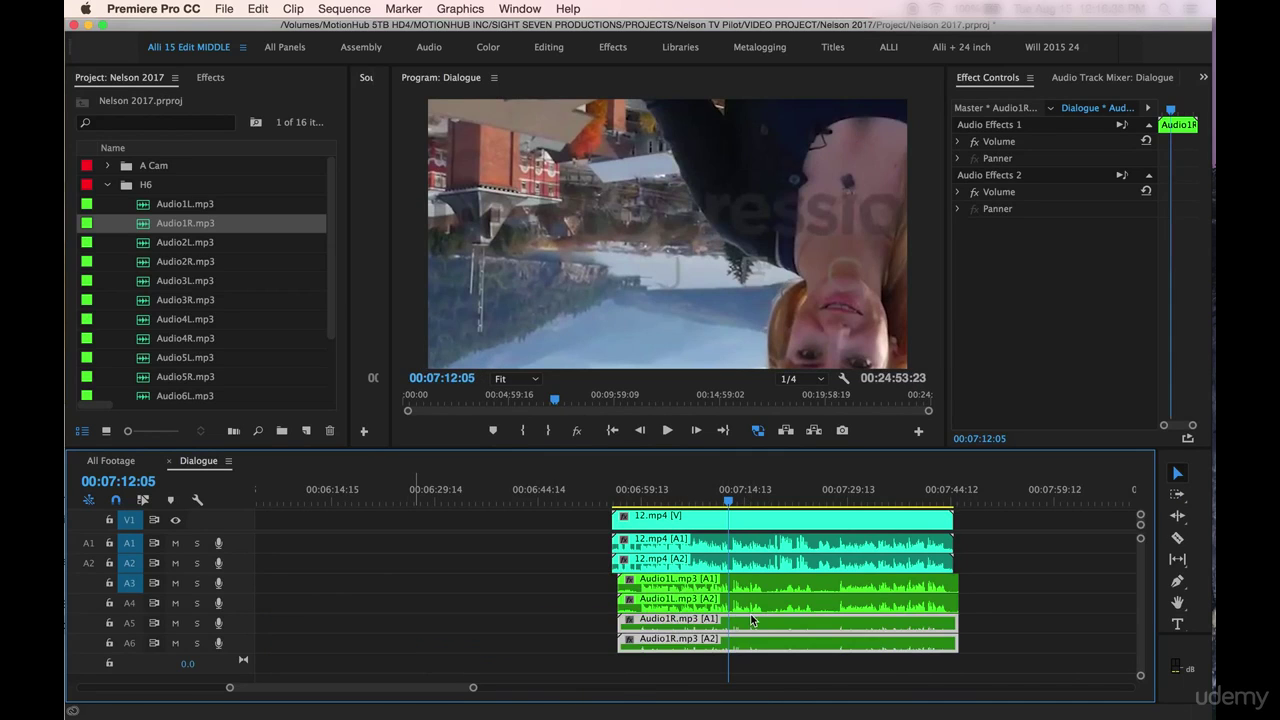
Examine closely how the starts and ends of Audio1L.mp3, Audio1R.mp3 and 12.mp4 line up in the sequence
key(=)
key(=)
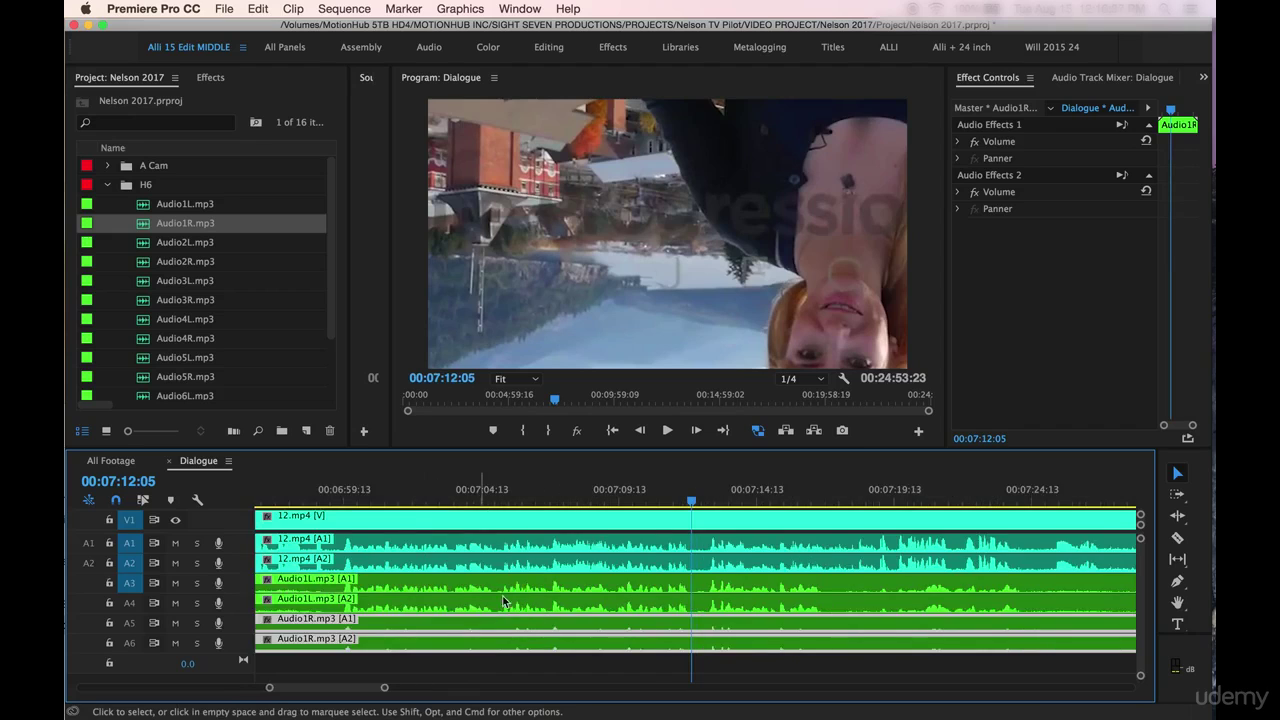
scroll(556, 601, left, 5)
scroll(556, 601, left, 2)
click(535, 490)
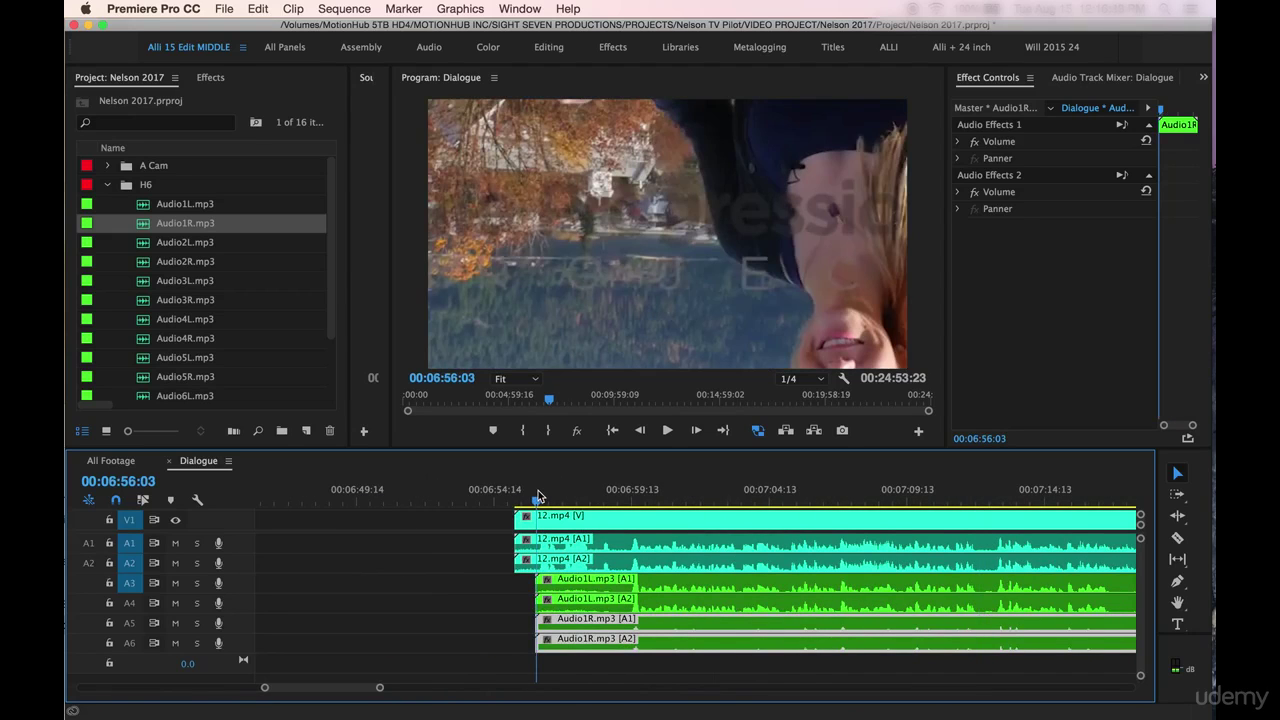
key(=)
key(=)
key(=)
key(Left)
key(minus)
key(minus)
key(minus)
key(minus)
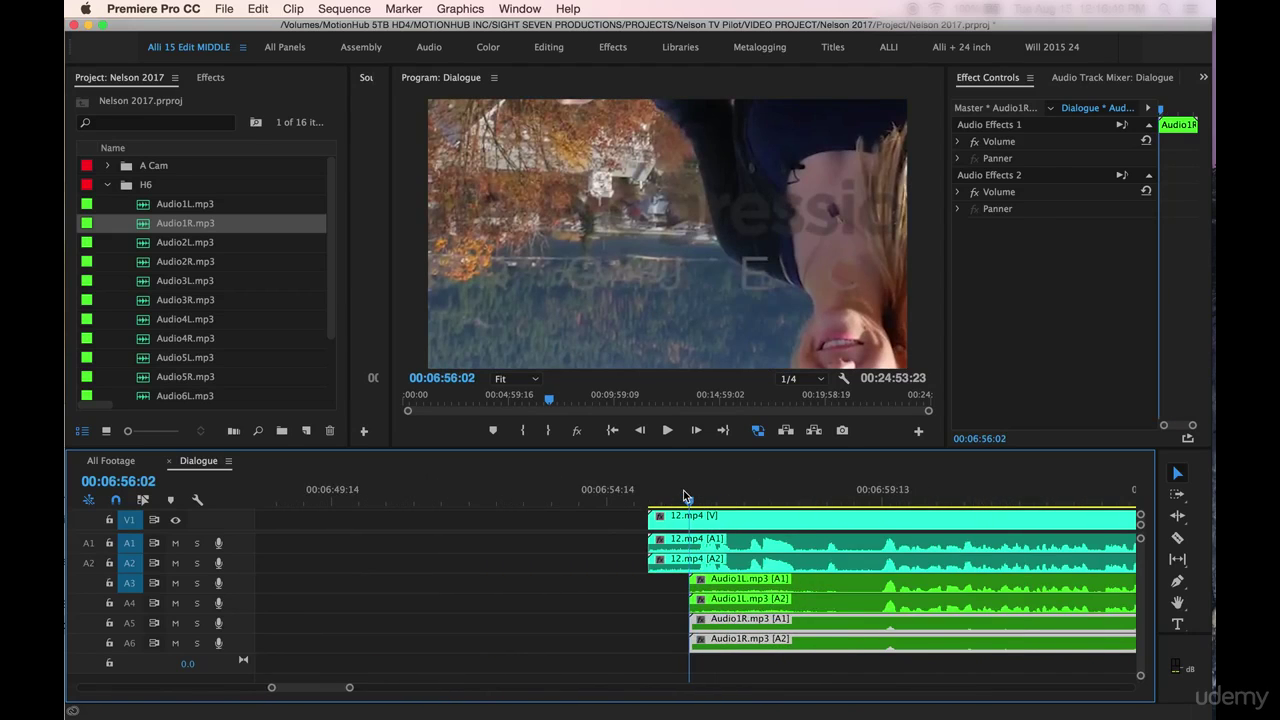
key(minus)
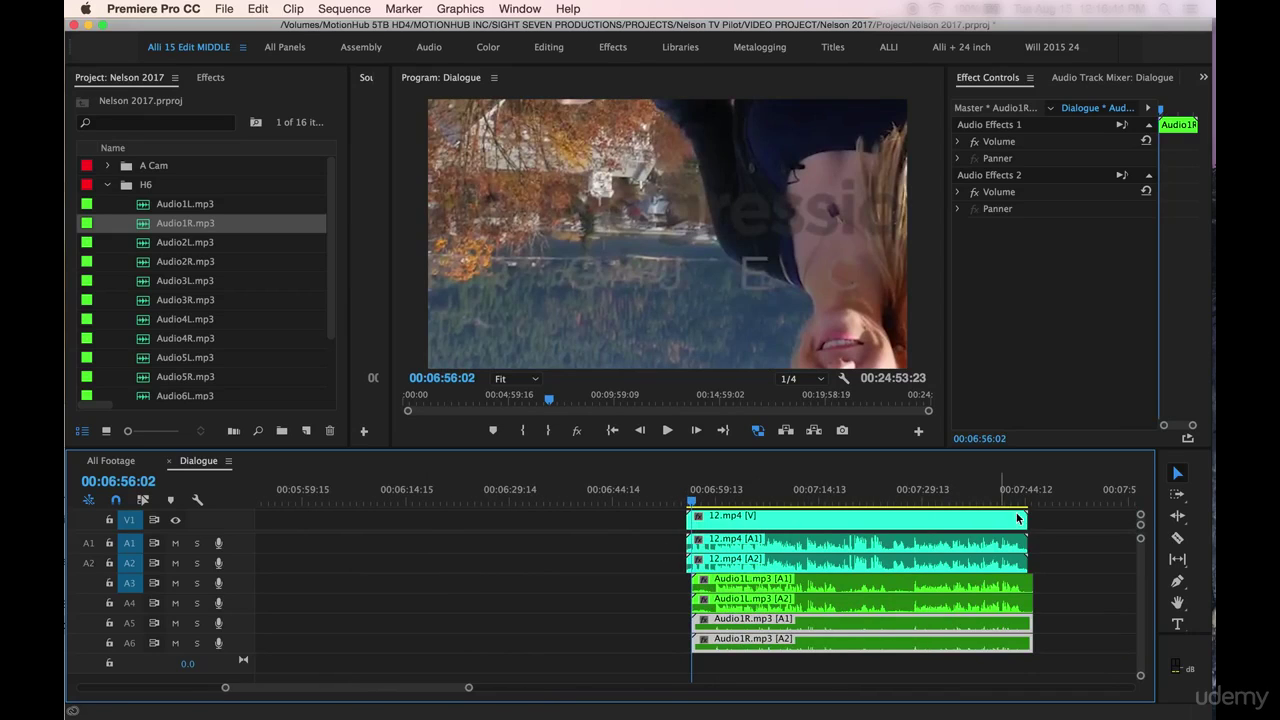
scroll(806, 603, right, 5)
scroll(806, 599, right, 5)
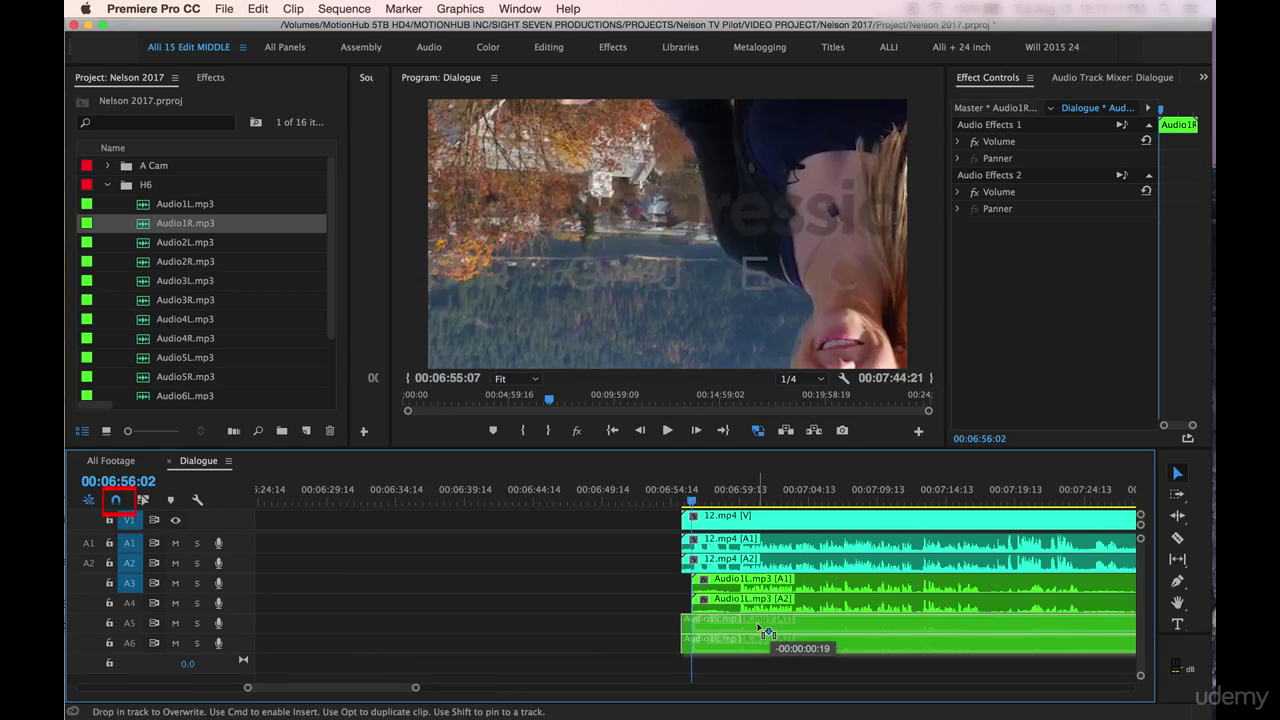
Try shifting Audio1R.mp3 slightly ahead of Audio1L.mp3 with snapping off, and snap it back to Audio1L.mp3's start with snapping on
drag(757, 625, 781, 636)
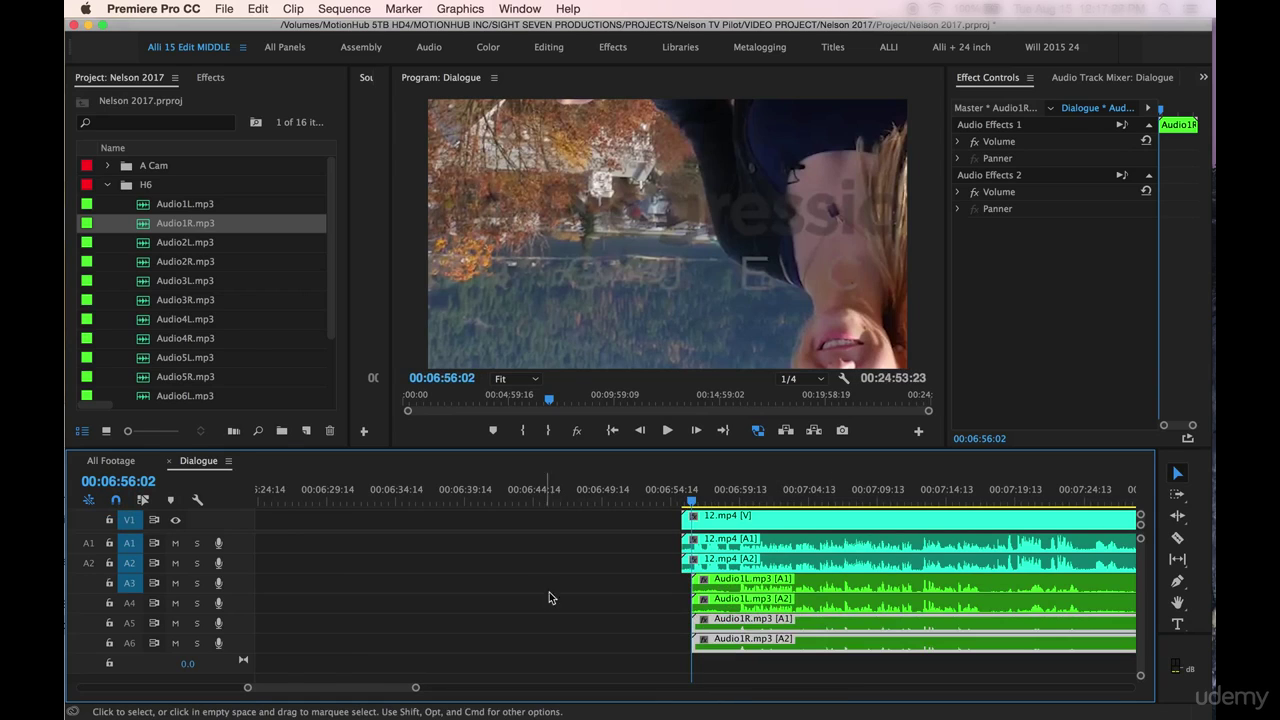
key(minus)
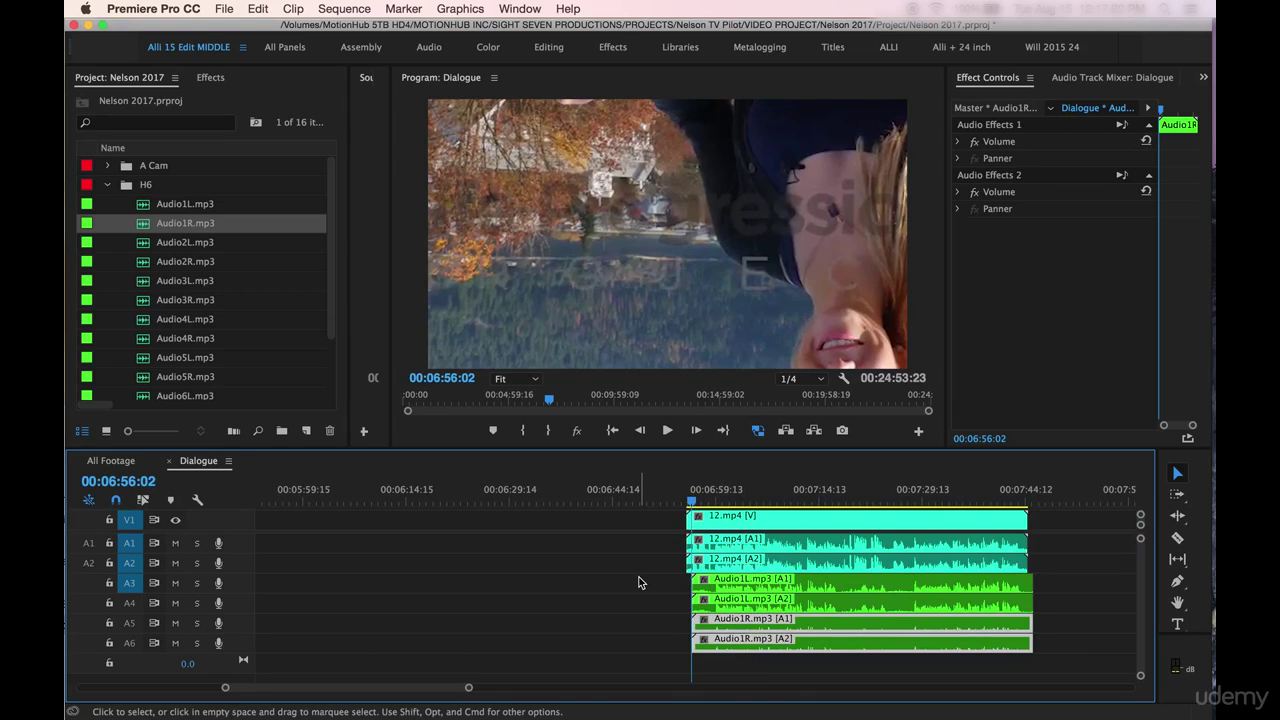
mouse_move(759, 634)
mouse_down()
mouse_move(701, 635)
mouse_move(775, 635)
mouse_move(750, 635)
mouse_up()
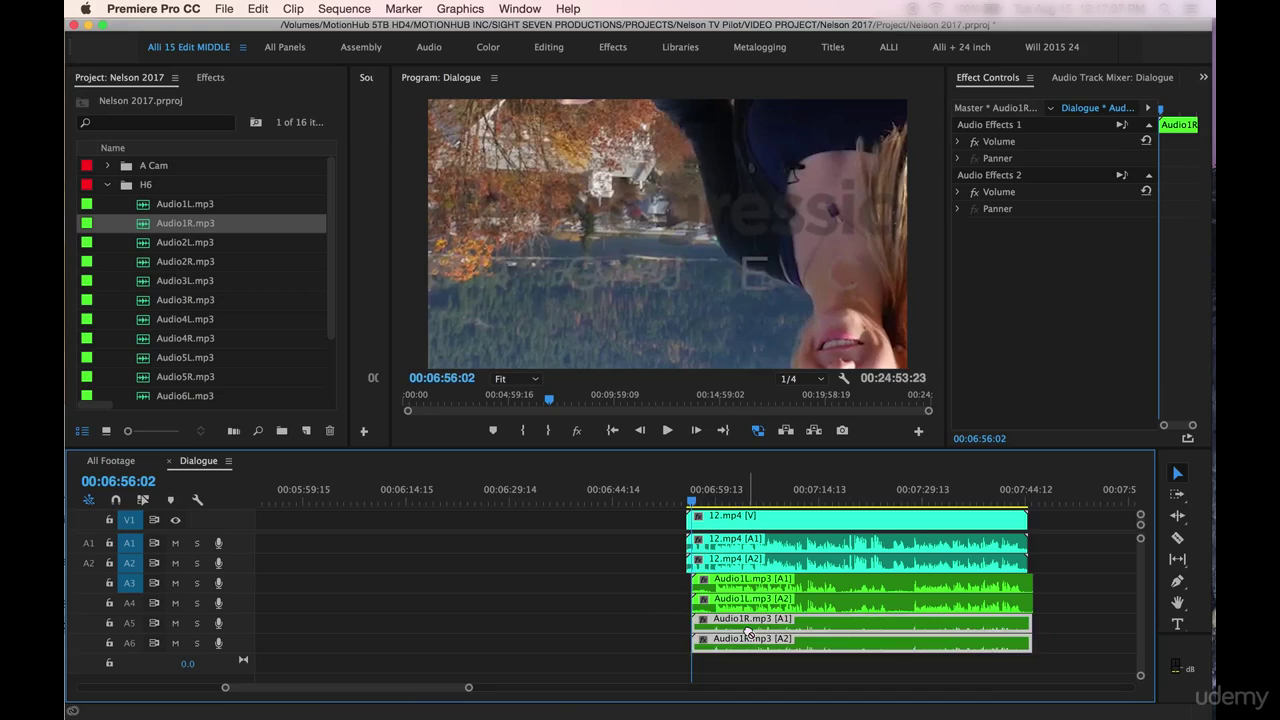
key(=)
key(=)
key(=)
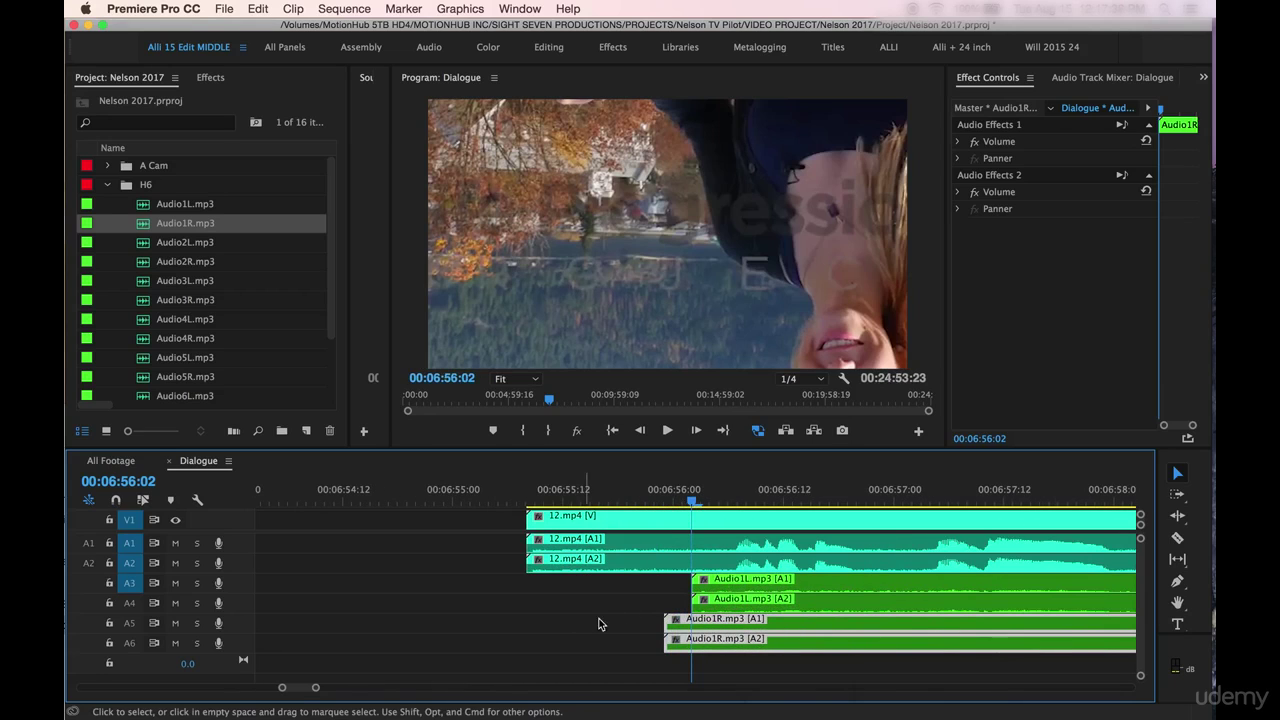
drag(687, 628, 731, 633)
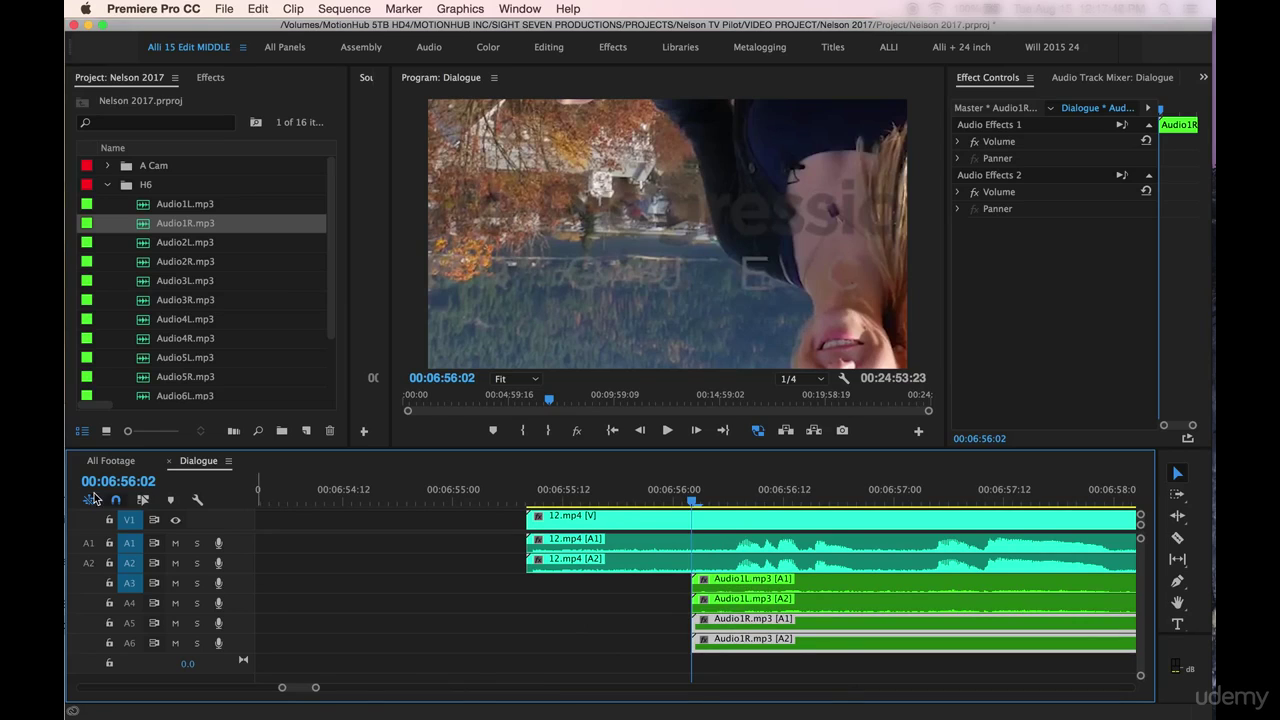
key(minus)
key(minus)
key(minus)
key(minus)
key(minus)
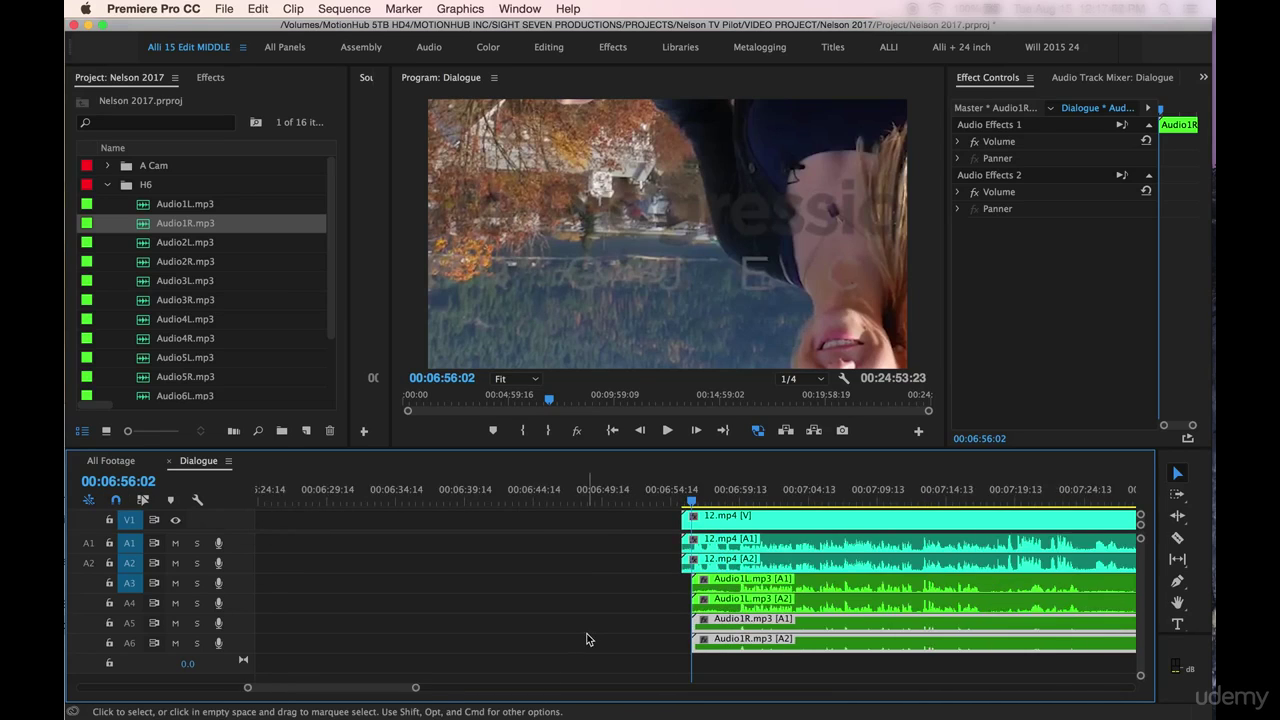
scroll(554, 633, right, 2)
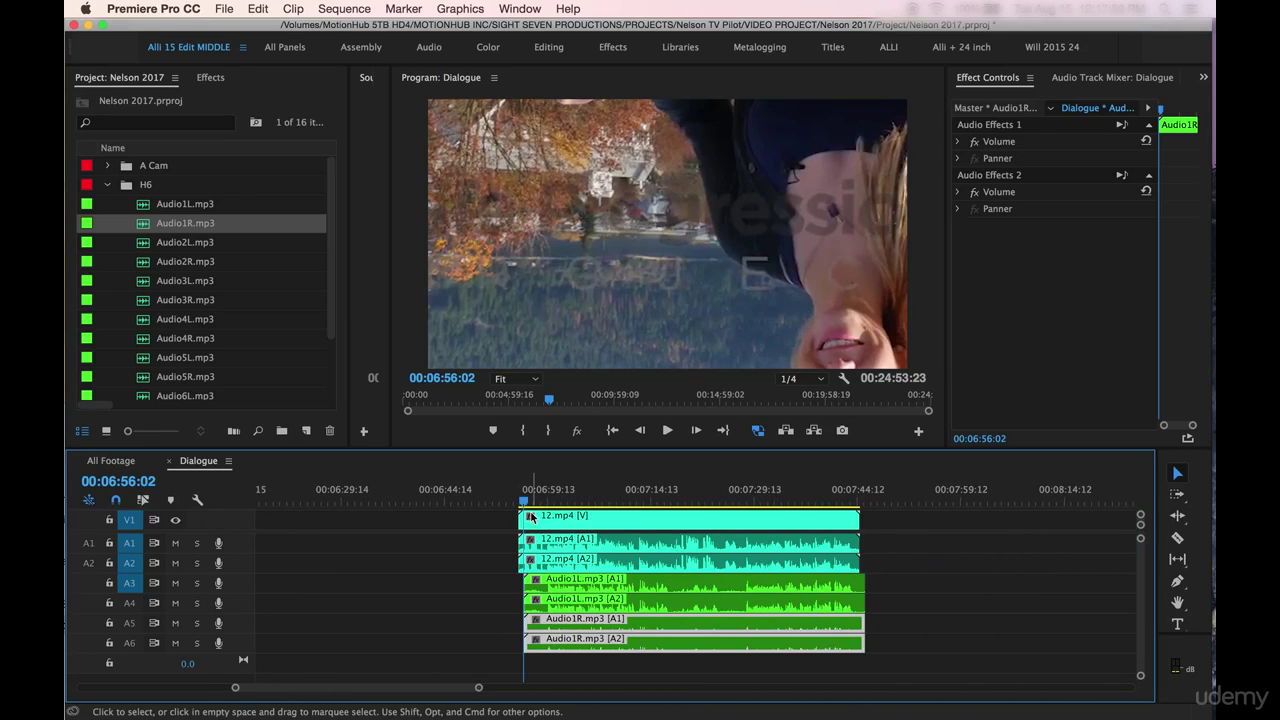
Place Audio2L.mp3 on tracks A3 and A4 directly beneath the 34.mp4 clip
key(backslash)
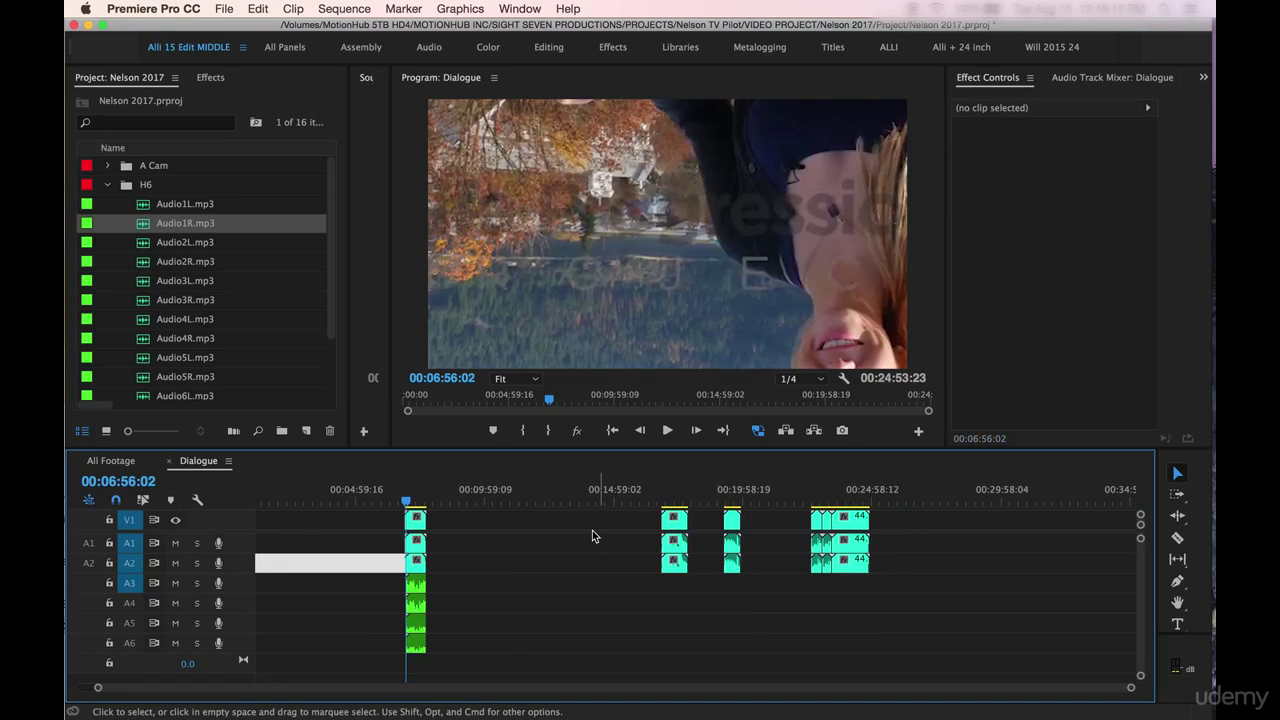
key(equal)
key(equal)
key(equal)
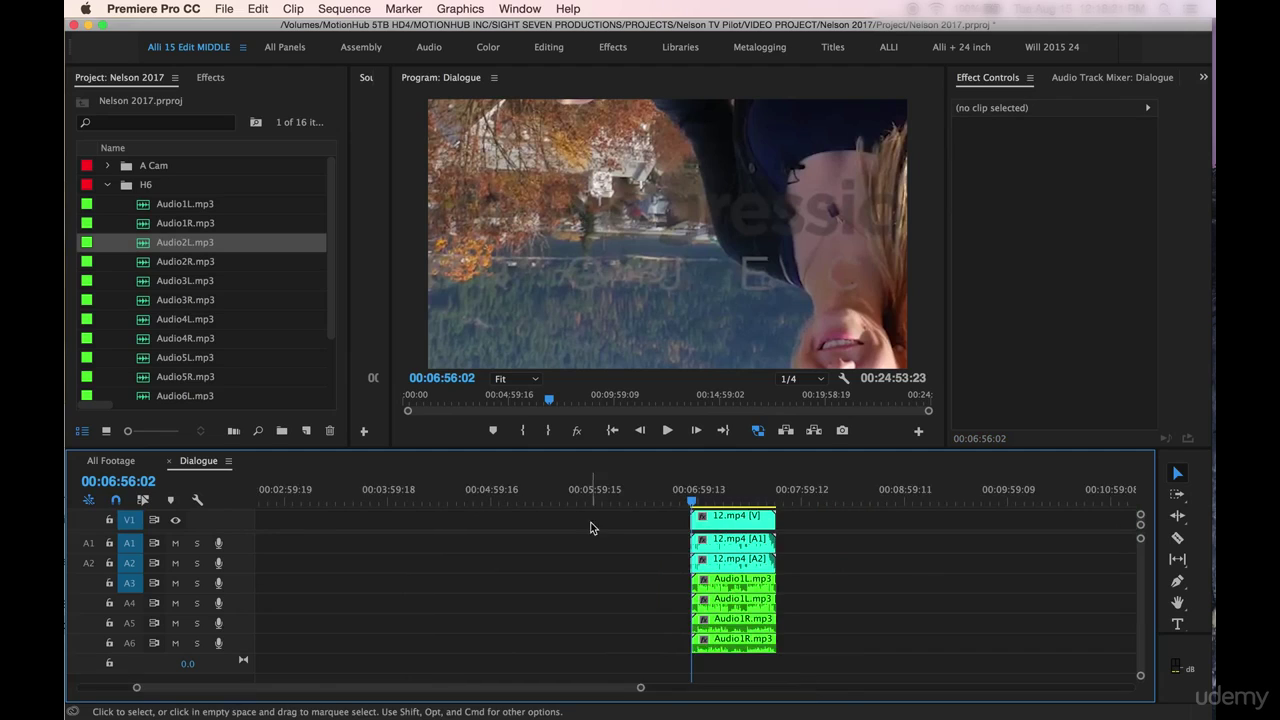
key(minus)
key(minus)
click(690, 500)
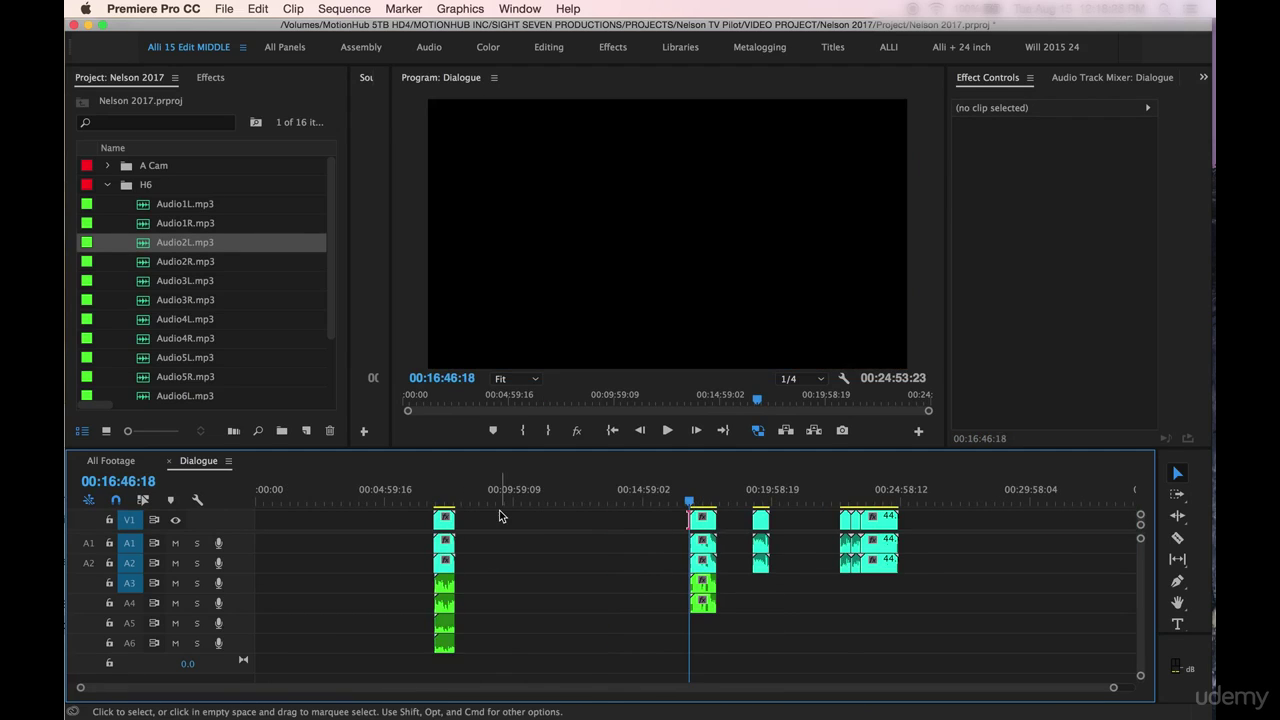
drag(445, 492, 425, 504)
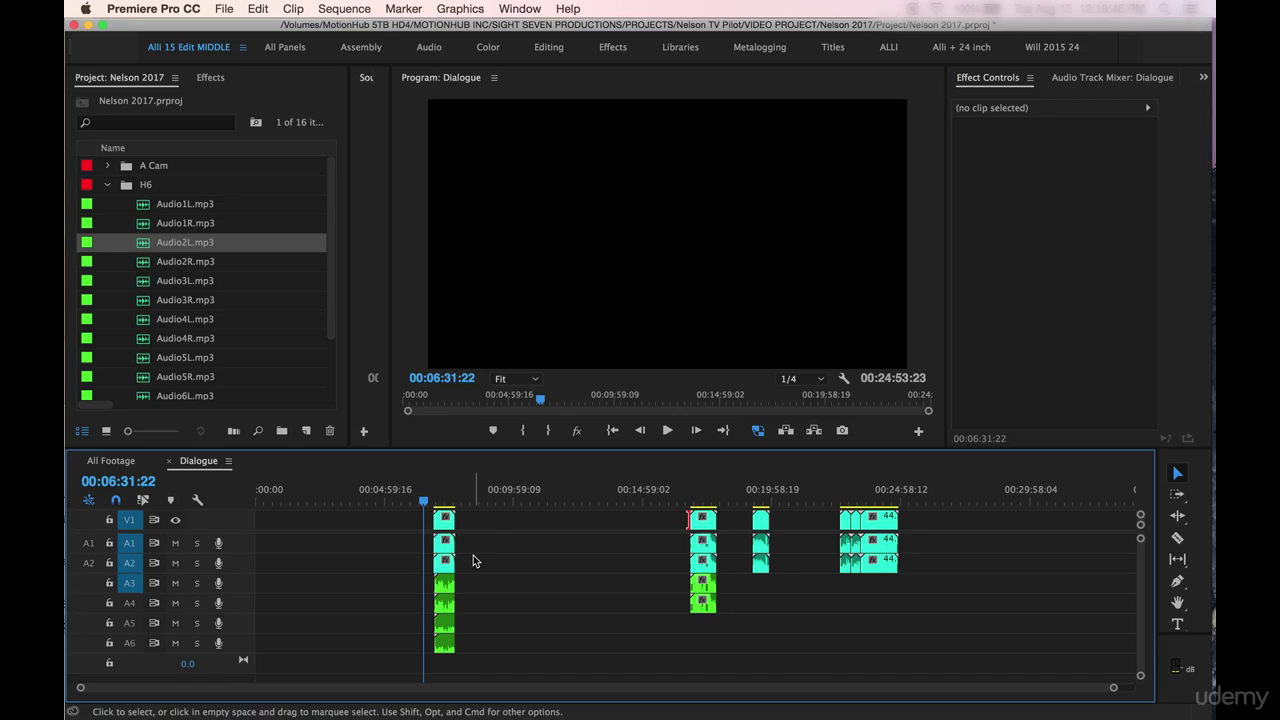
key(=)
key(=)
key(=)
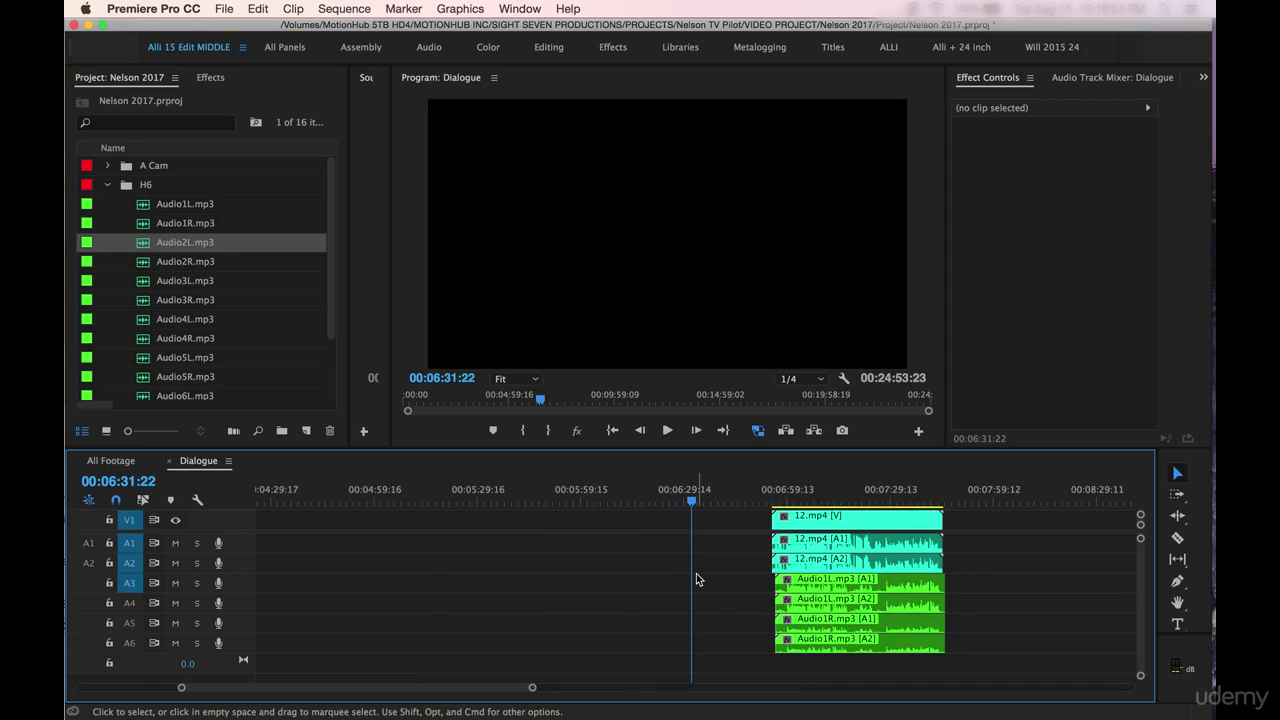
key(minus)
key(minus)
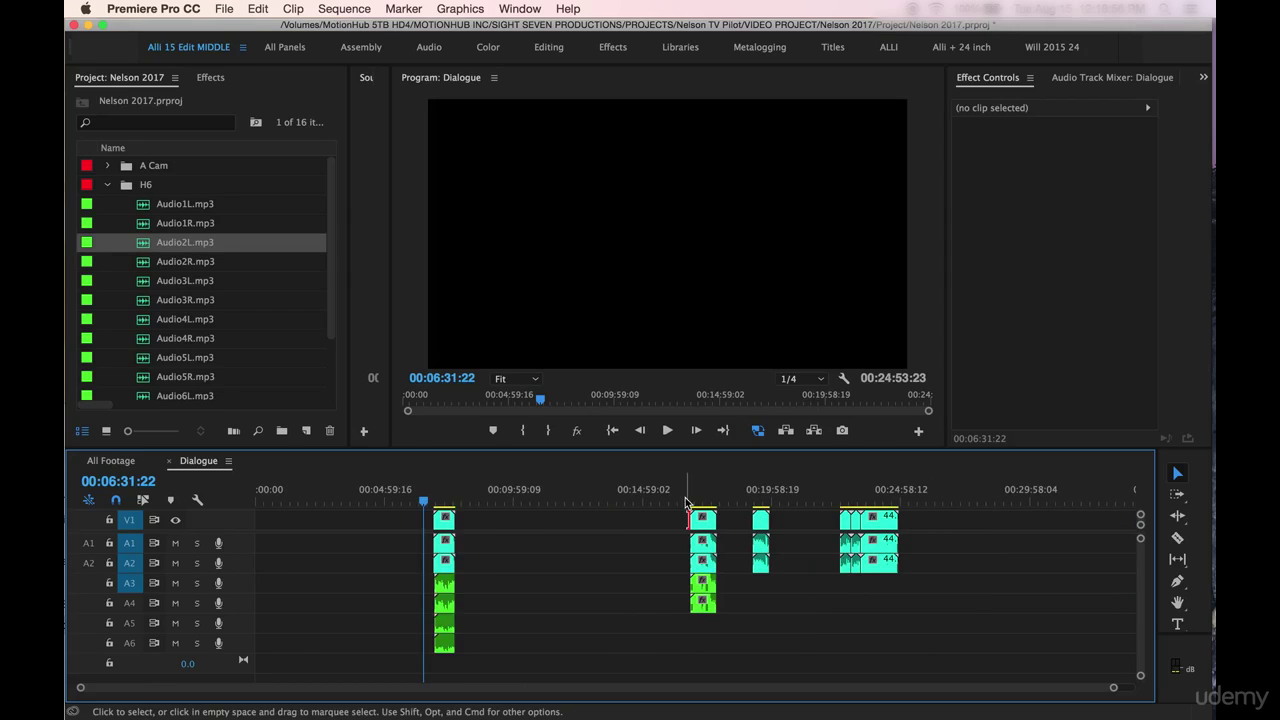
Place Audio2R.mp3 on tracks A5 and A6 beneath Audio2L.mp3, aligned with the start of the 34.mp4 clip
click(685, 497)
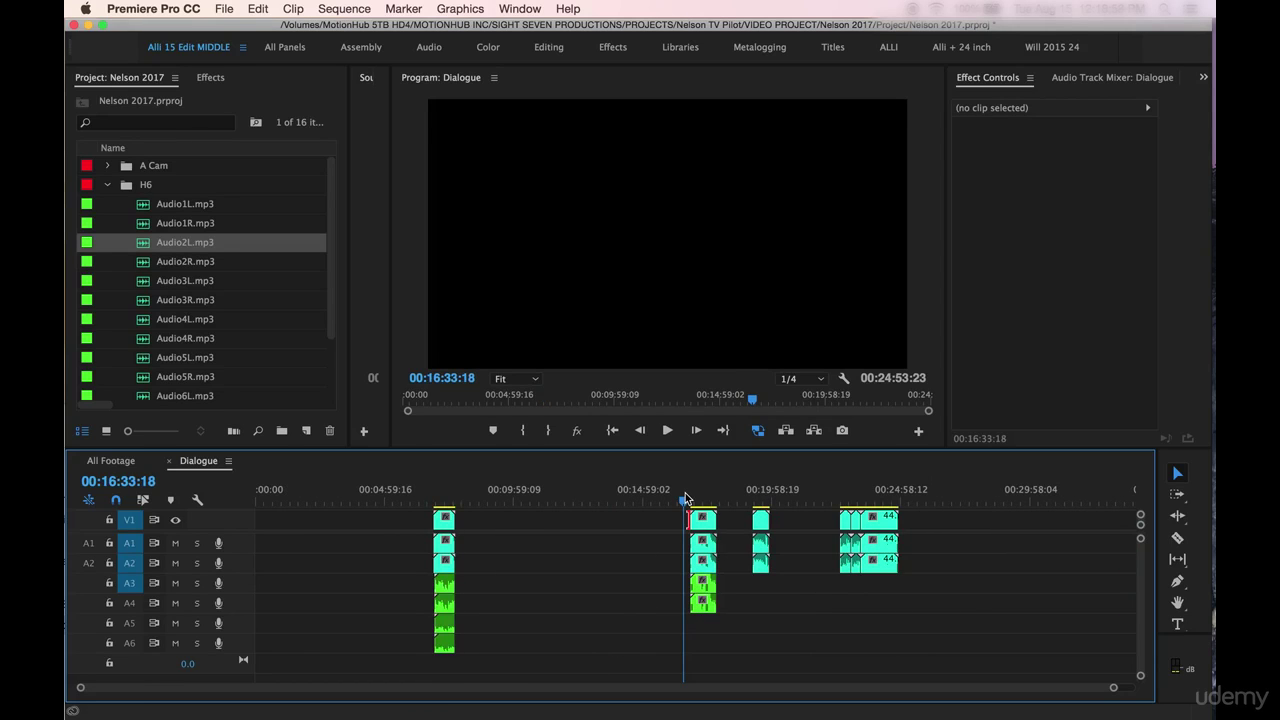
key(equal)
key(equal)
key(equal)
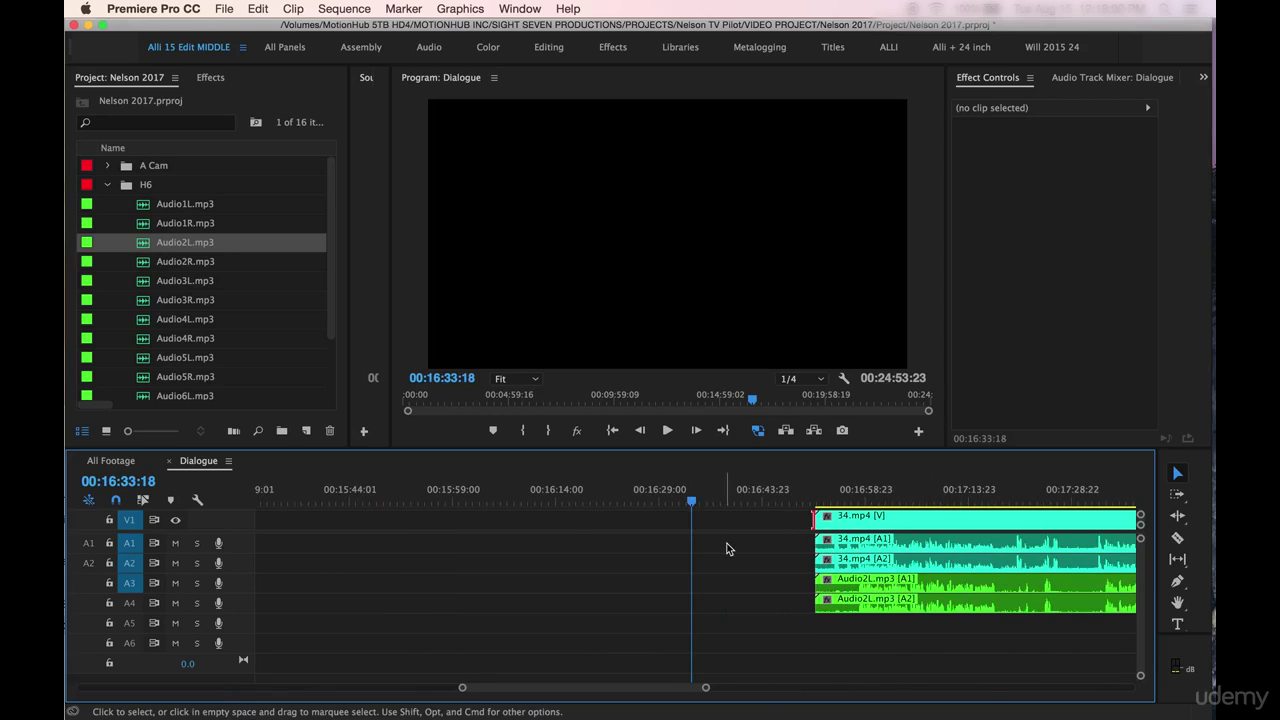
scroll(726, 546, right, 5)
scroll(734, 549, right, 2)
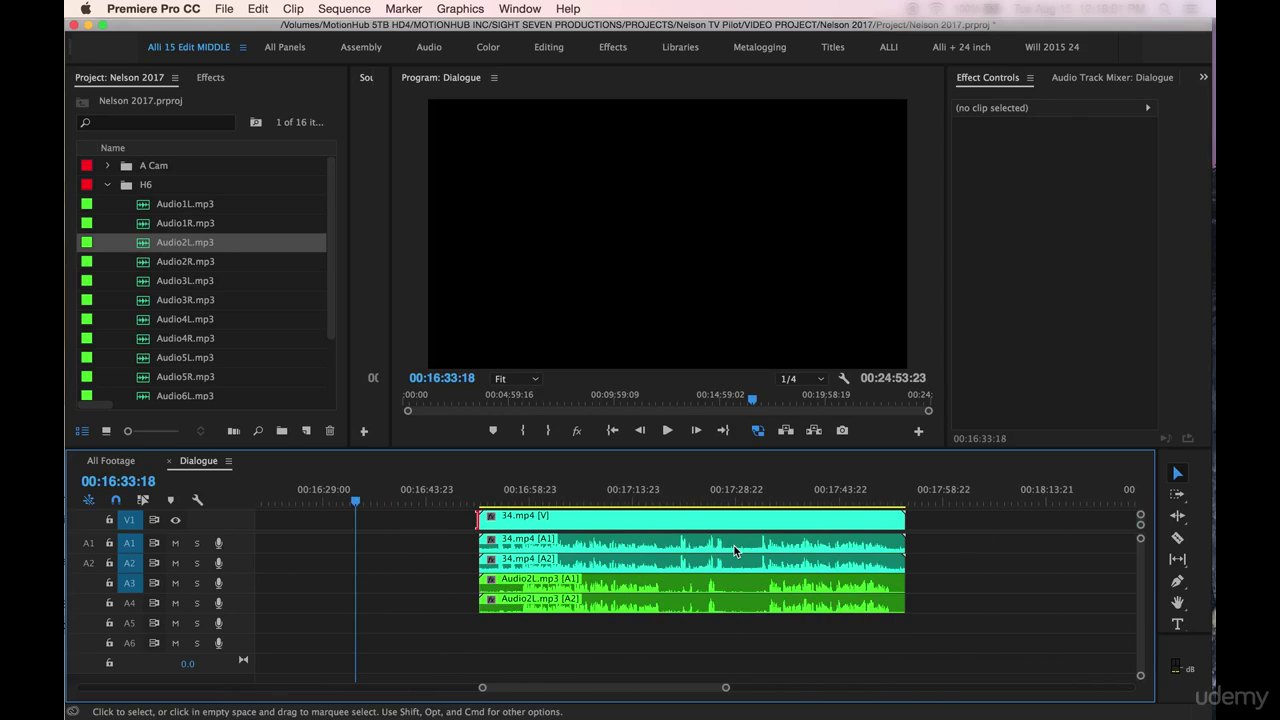
click(522, 497)
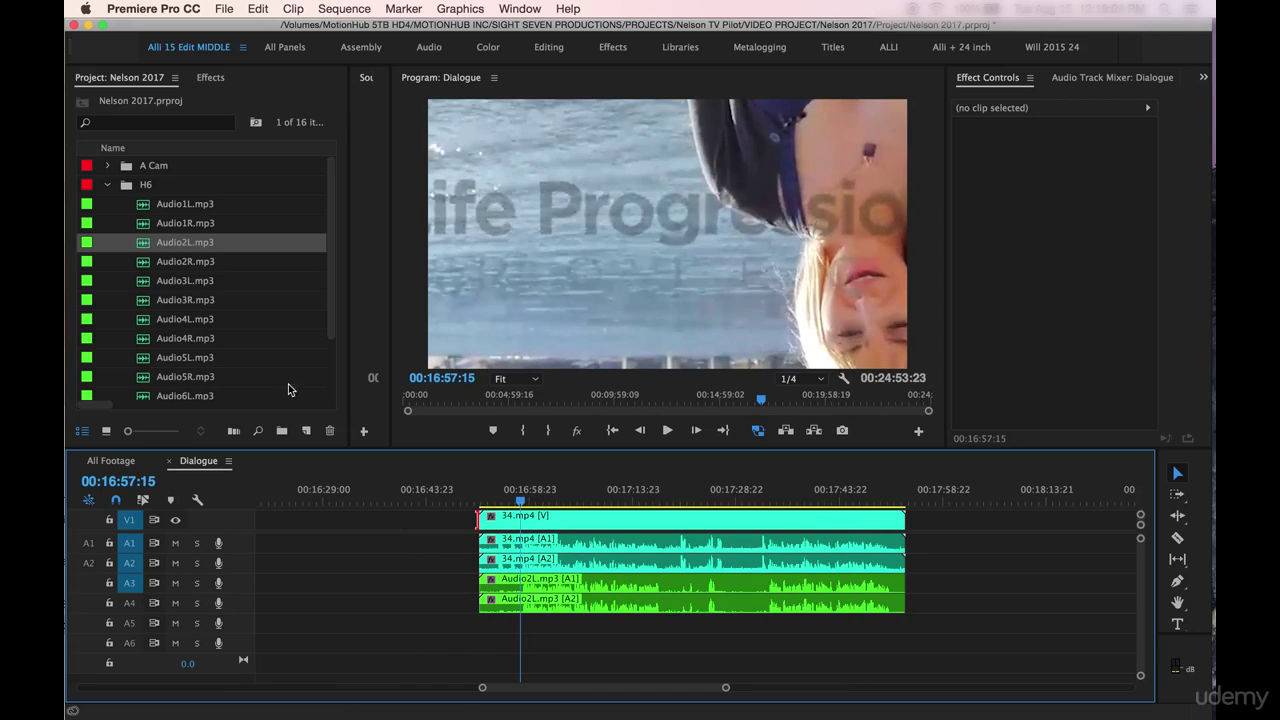
click(140, 263)
drag(140, 266, 490, 640)
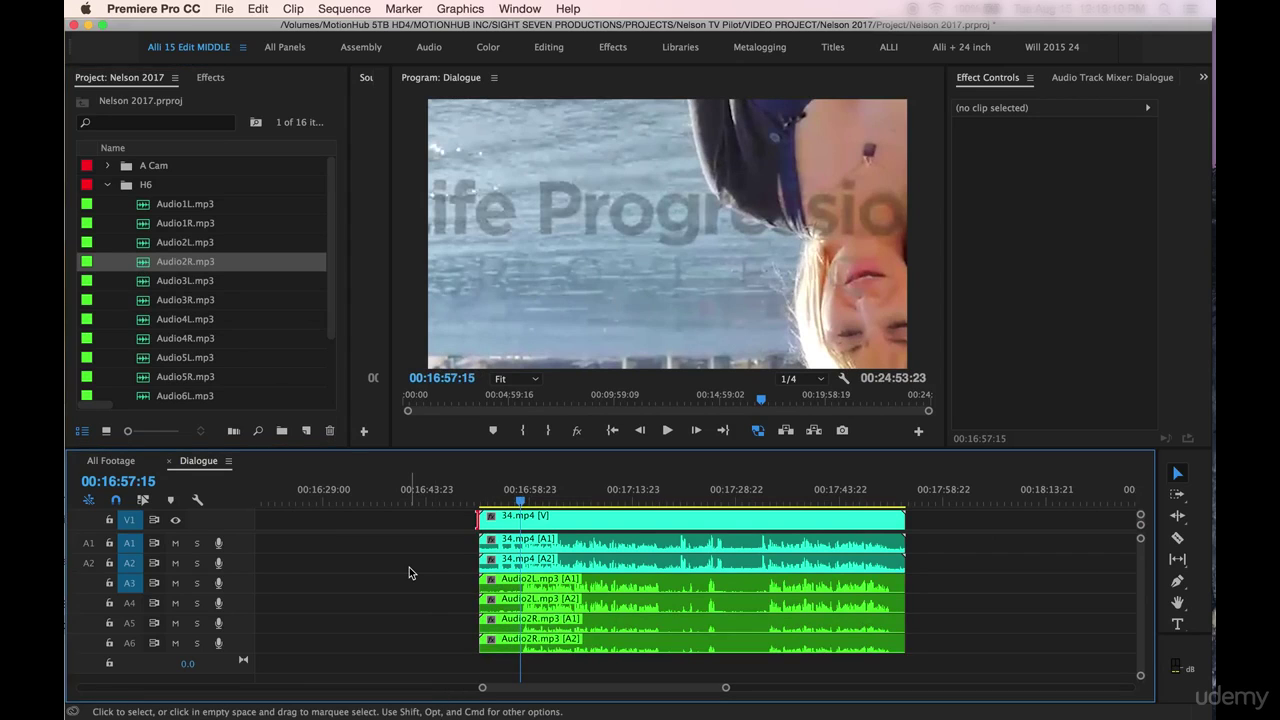
Synchronize the 34.mp4 clip with Audio2L.mp3 and Audio2R.mp3 by audio, using track channel 1
drag(440, 517, 540, 655)
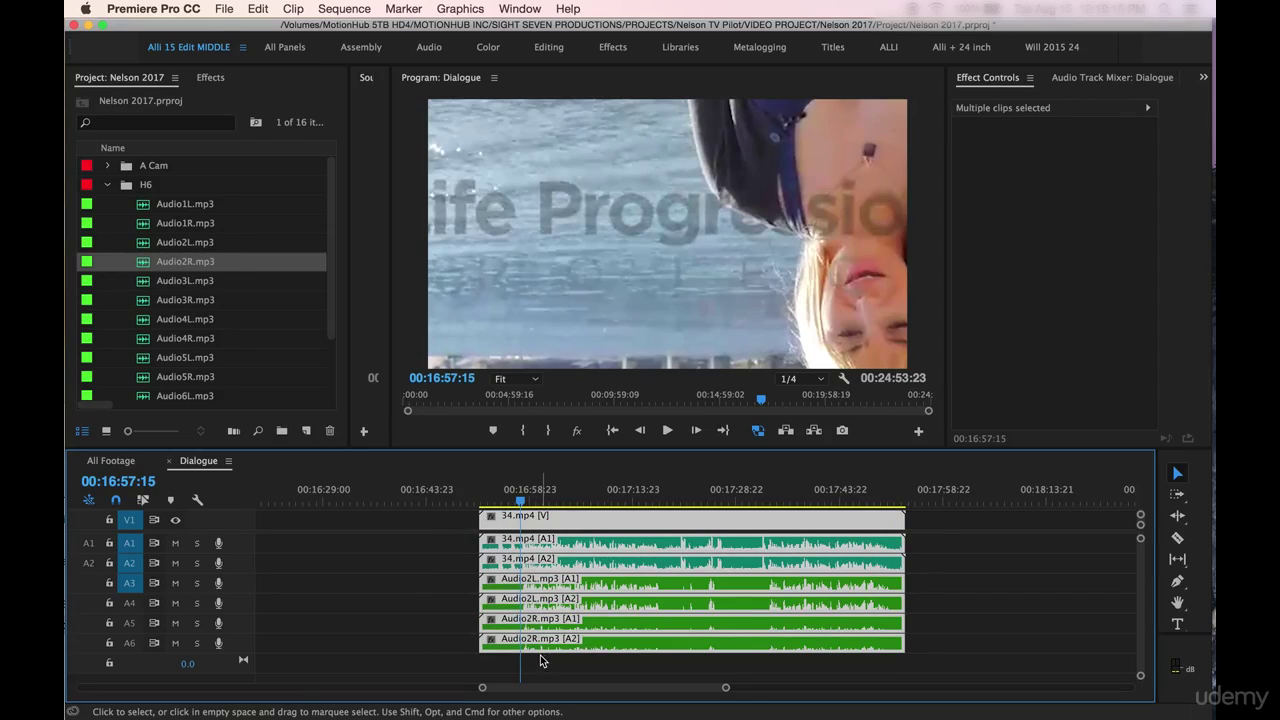
right_click(610, 584)
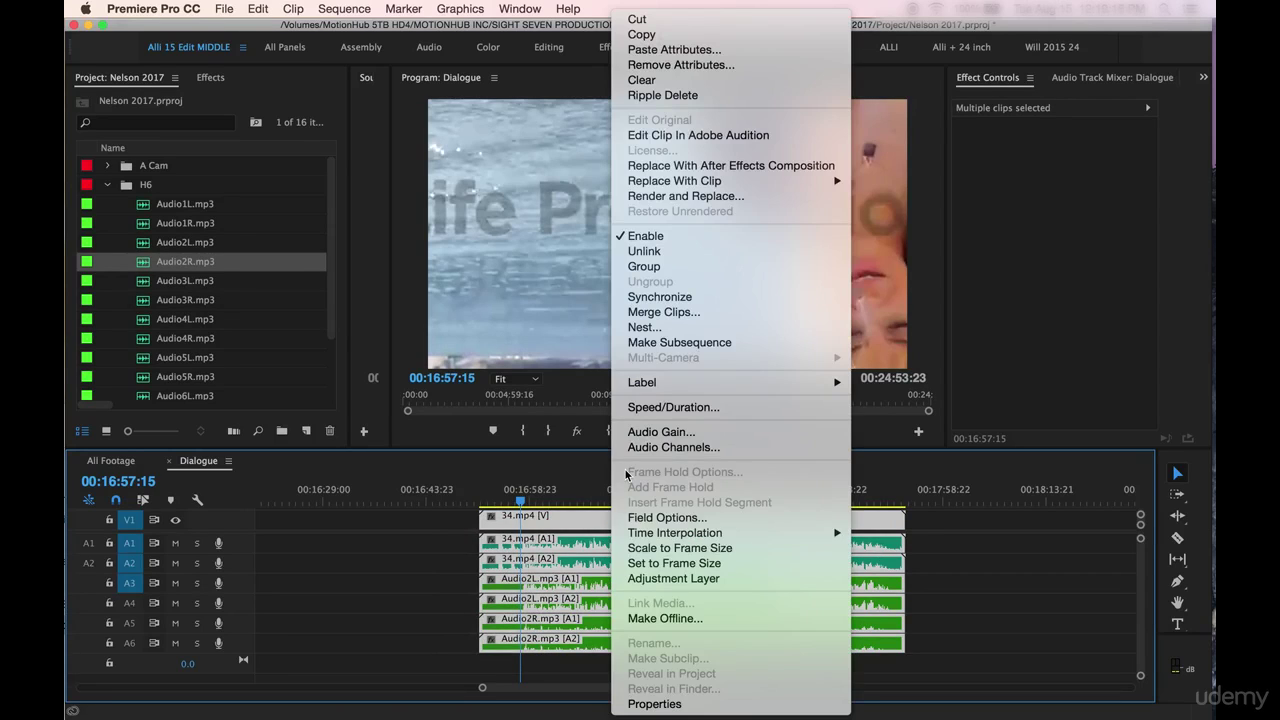
click(644, 297)
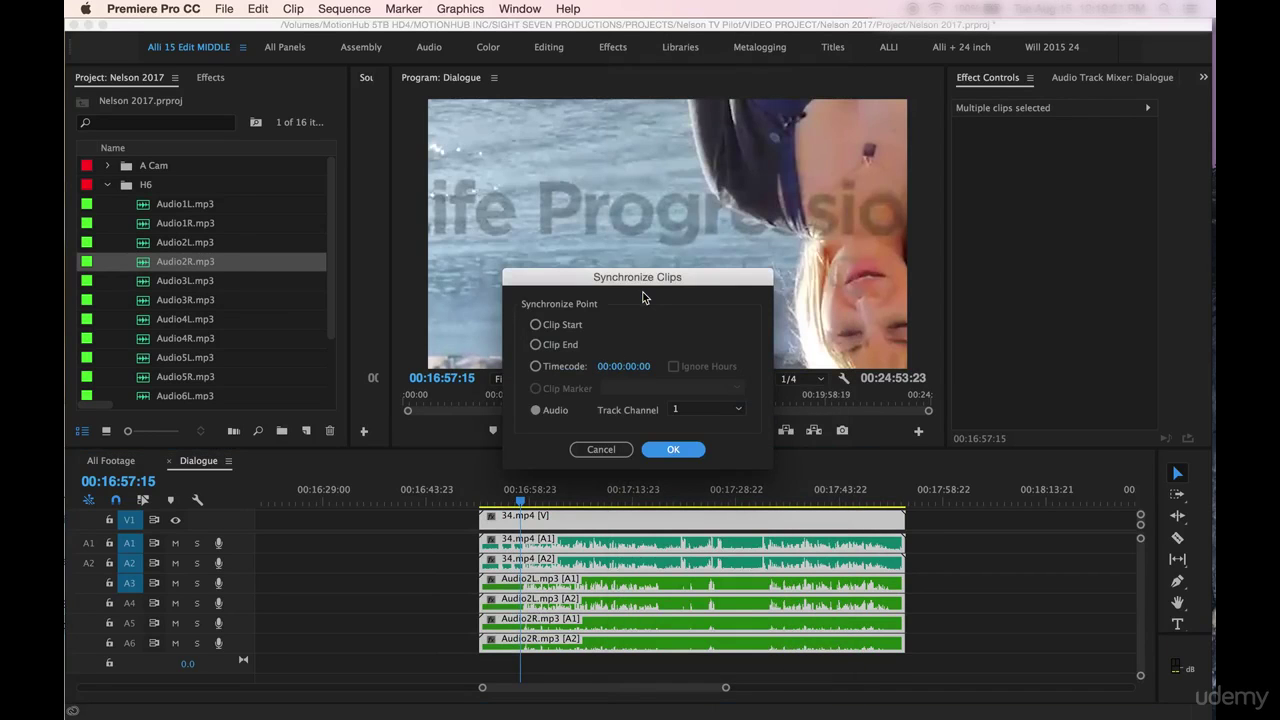
click(536, 412)
click(673, 450)
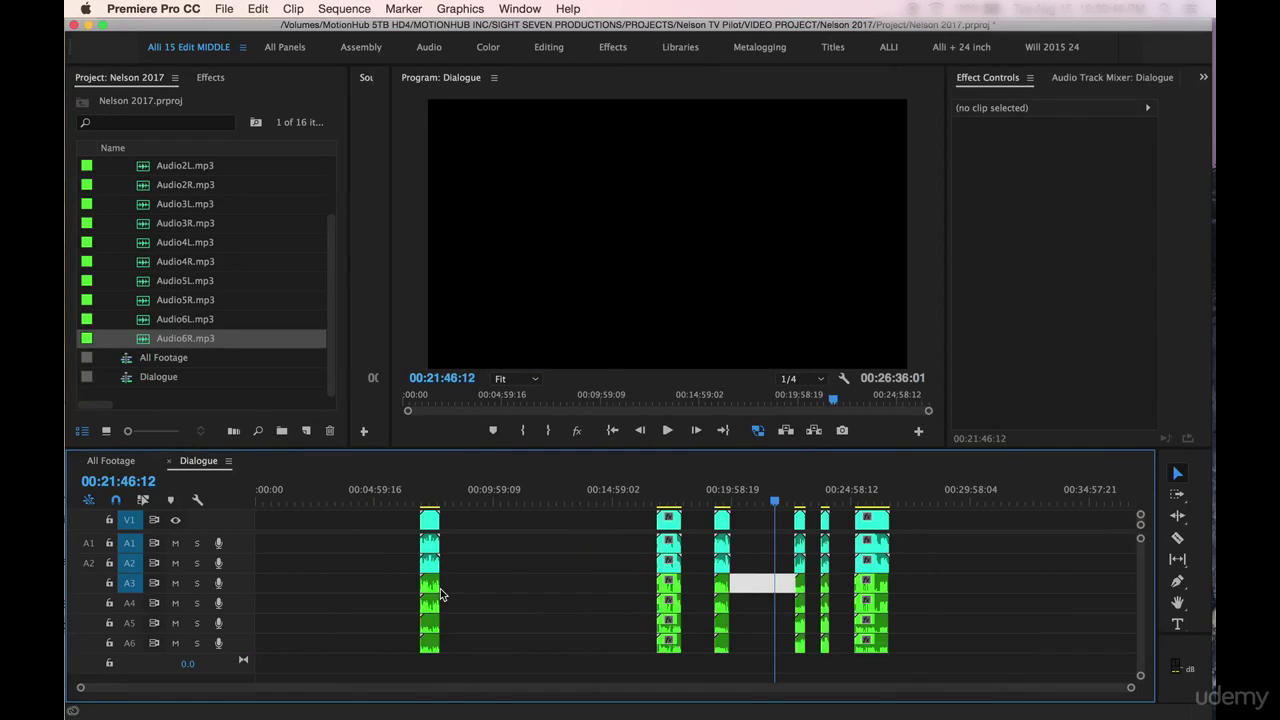
Ripple delete every empty gap between the synchronized clip groups in the Dialogue sequence
click(482, 551)
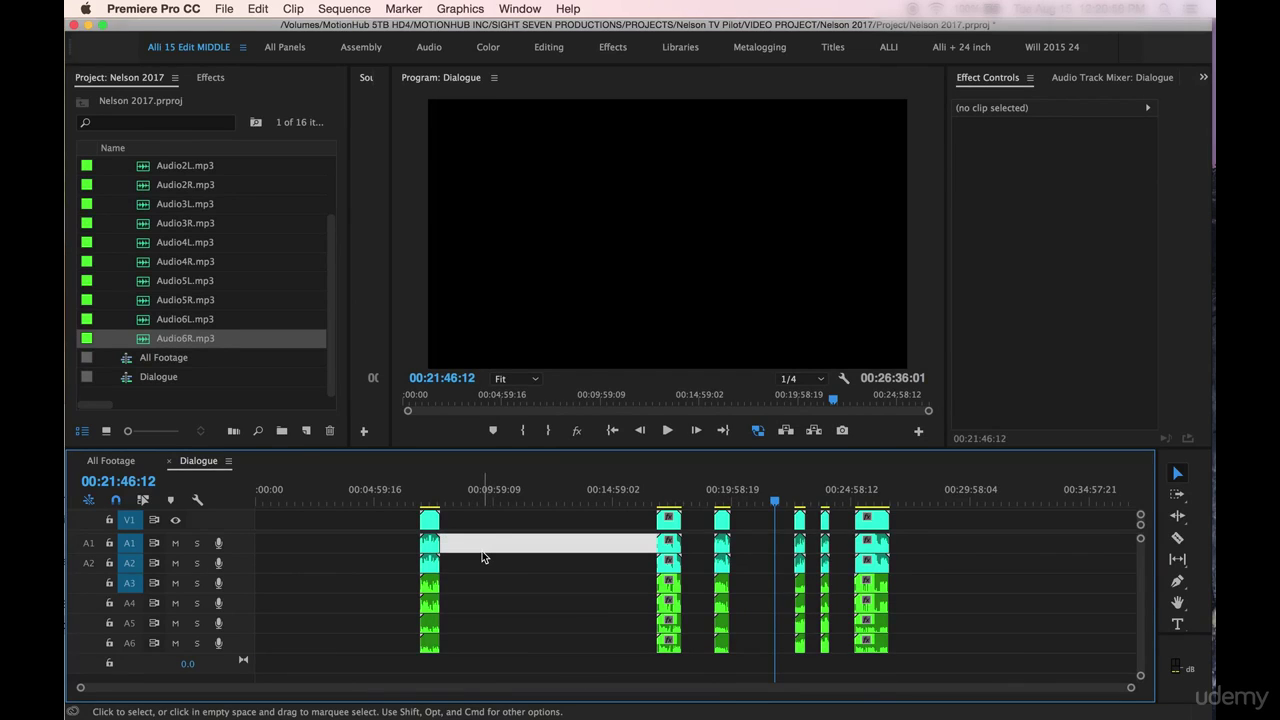
key(Delete)
click(480, 520)
key(Delete)
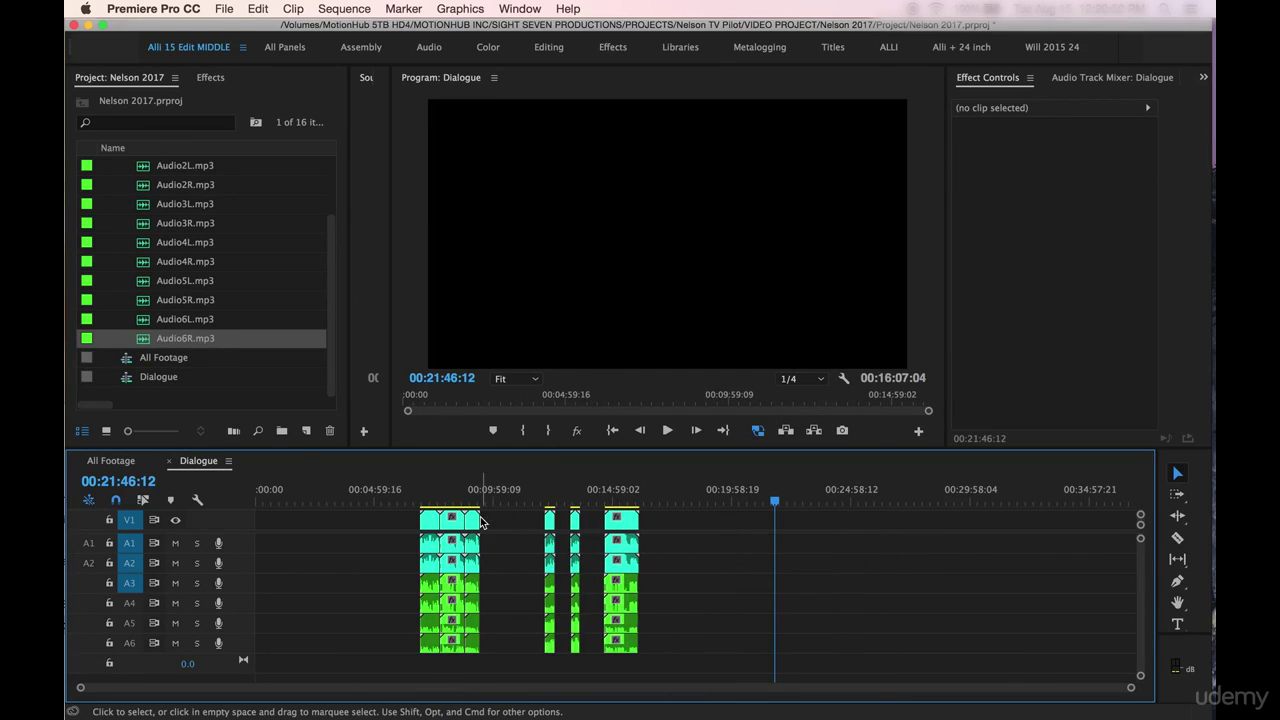
click(514, 522)
key(Delete)
click(500, 522)
key(Delete)
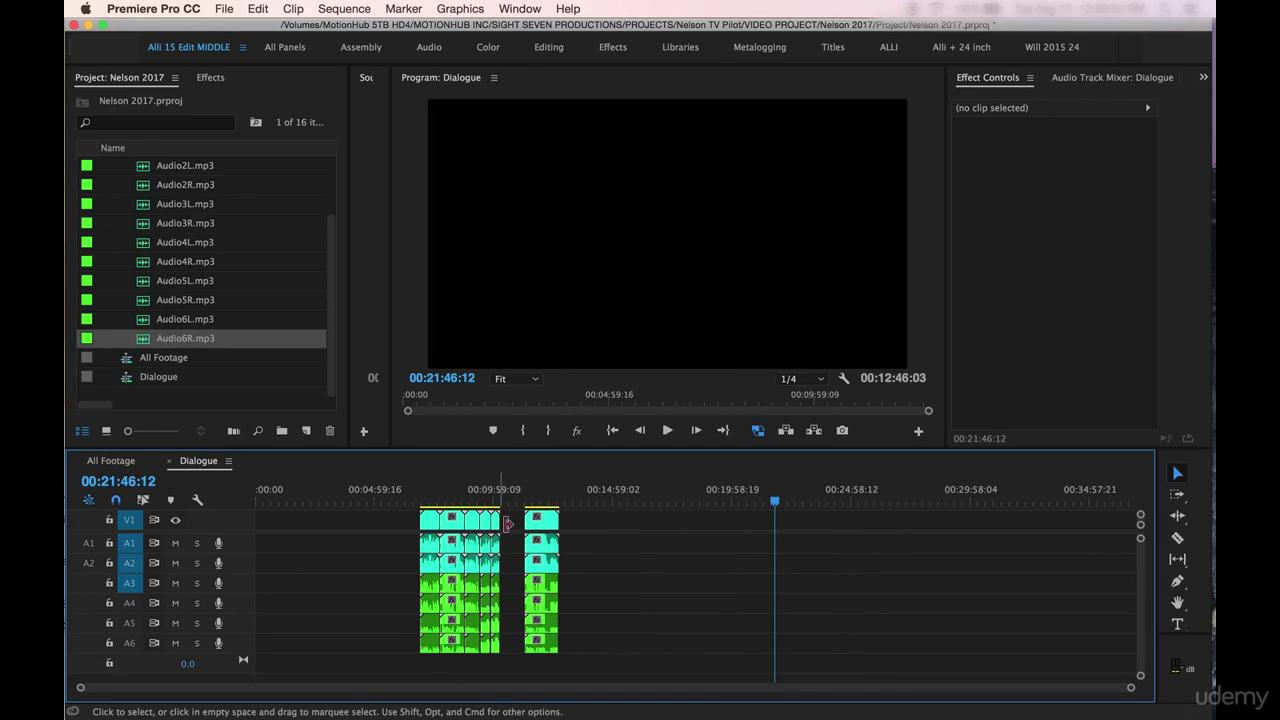
click(508, 522)
key(Delete)
Close the empty gap before the first clip group and return the playhead to the start of the sequence
click(360, 527)
key(Delete)
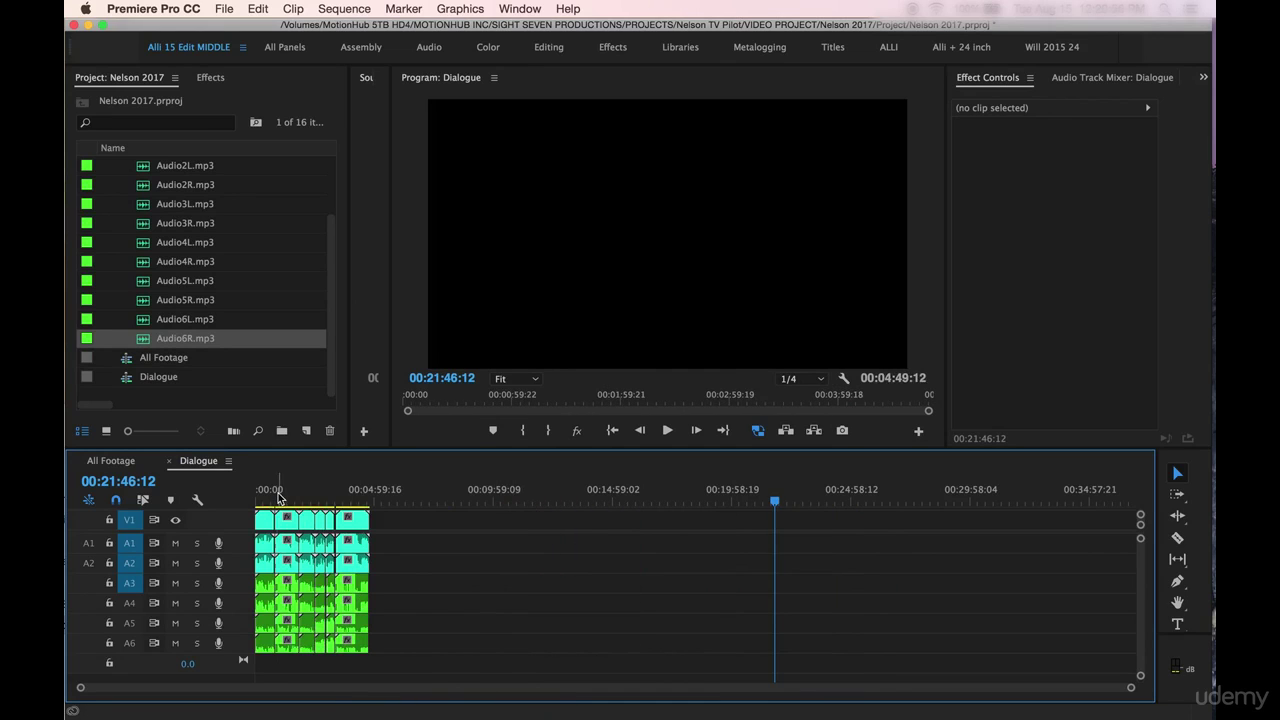
drag(279, 497, 240, 497)
key(backslash)
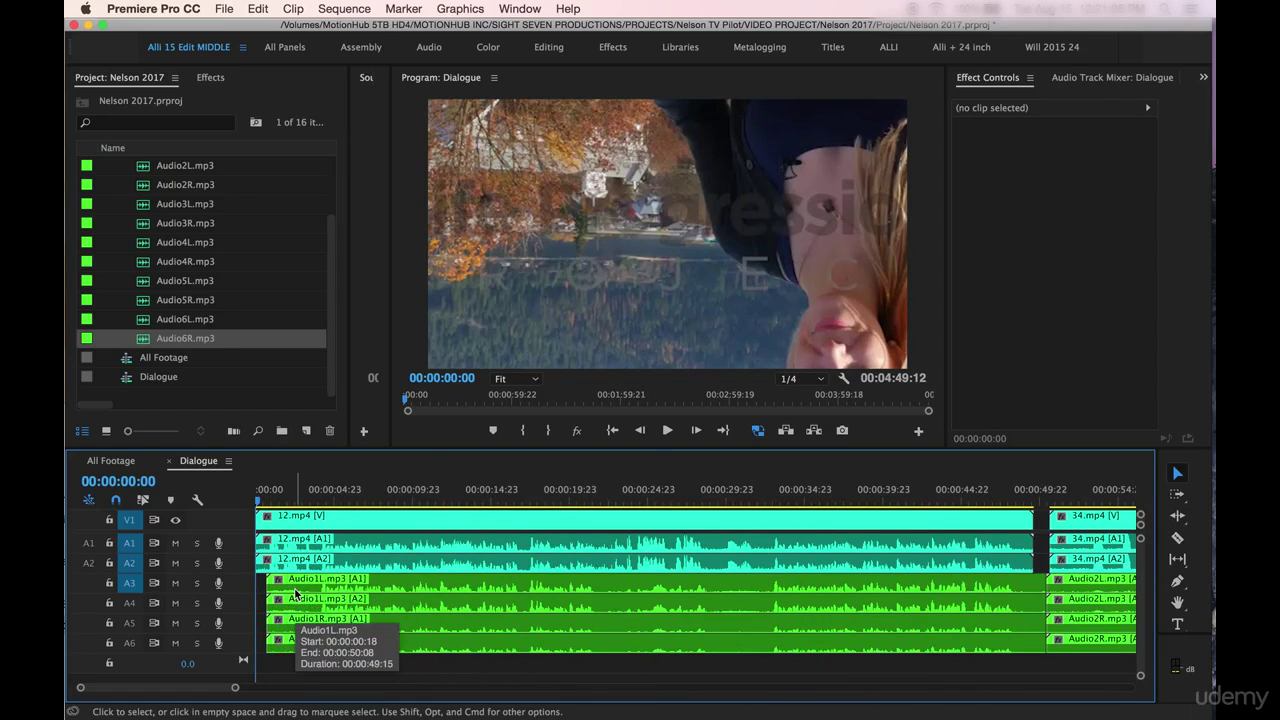
key(minus)
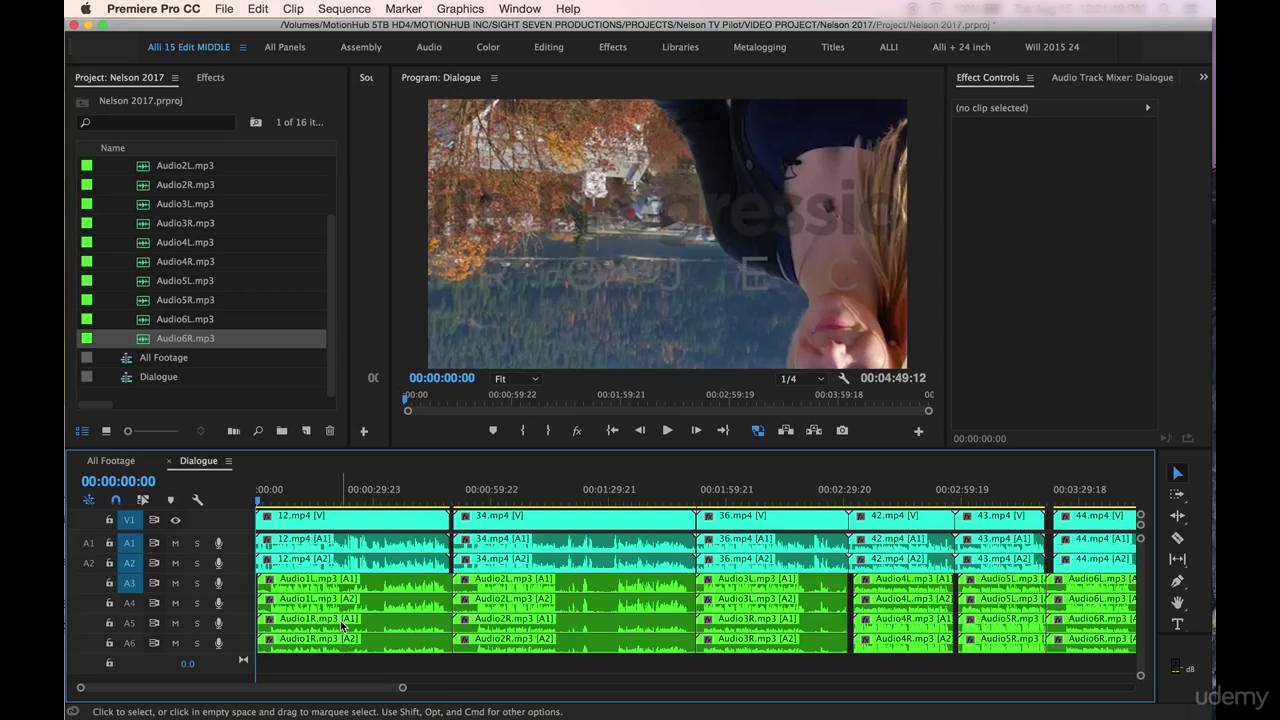
Mute the camera audio tracks A1 and A2 and the right-channel H6 tracks A5 and A6
click(175, 543)
click(176, 563)
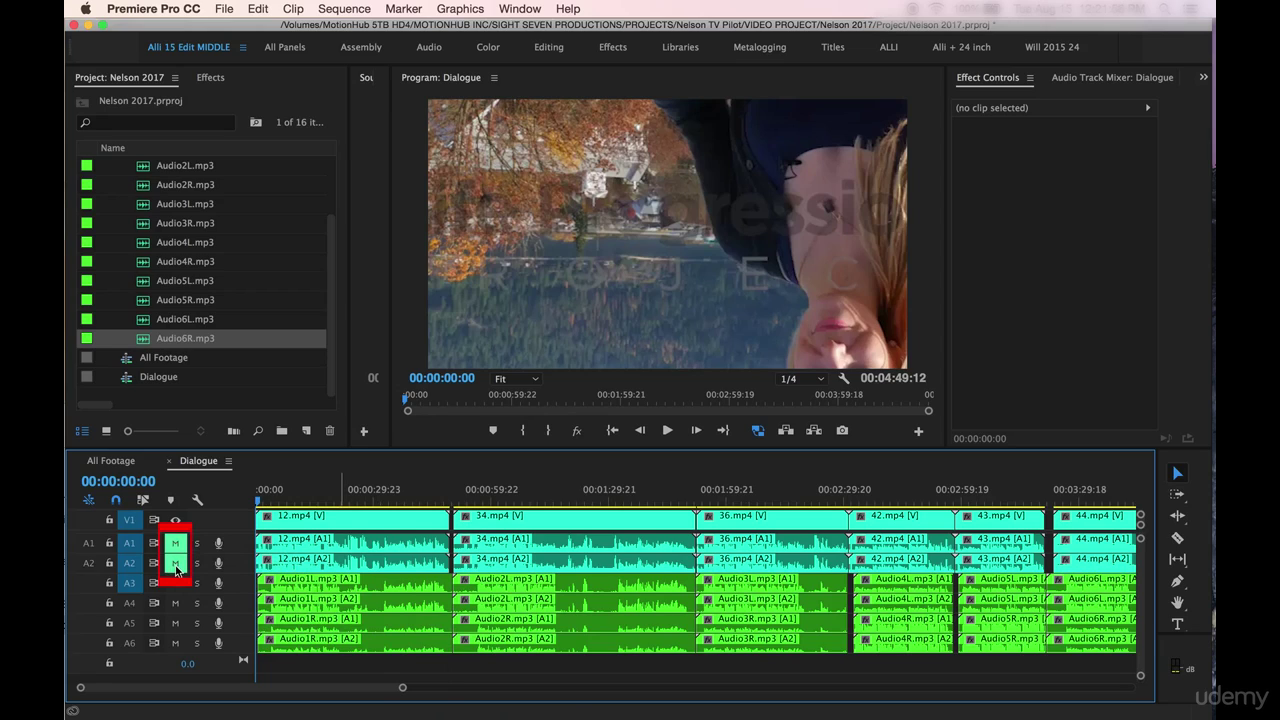
click(175, 625)
click(175, 643)
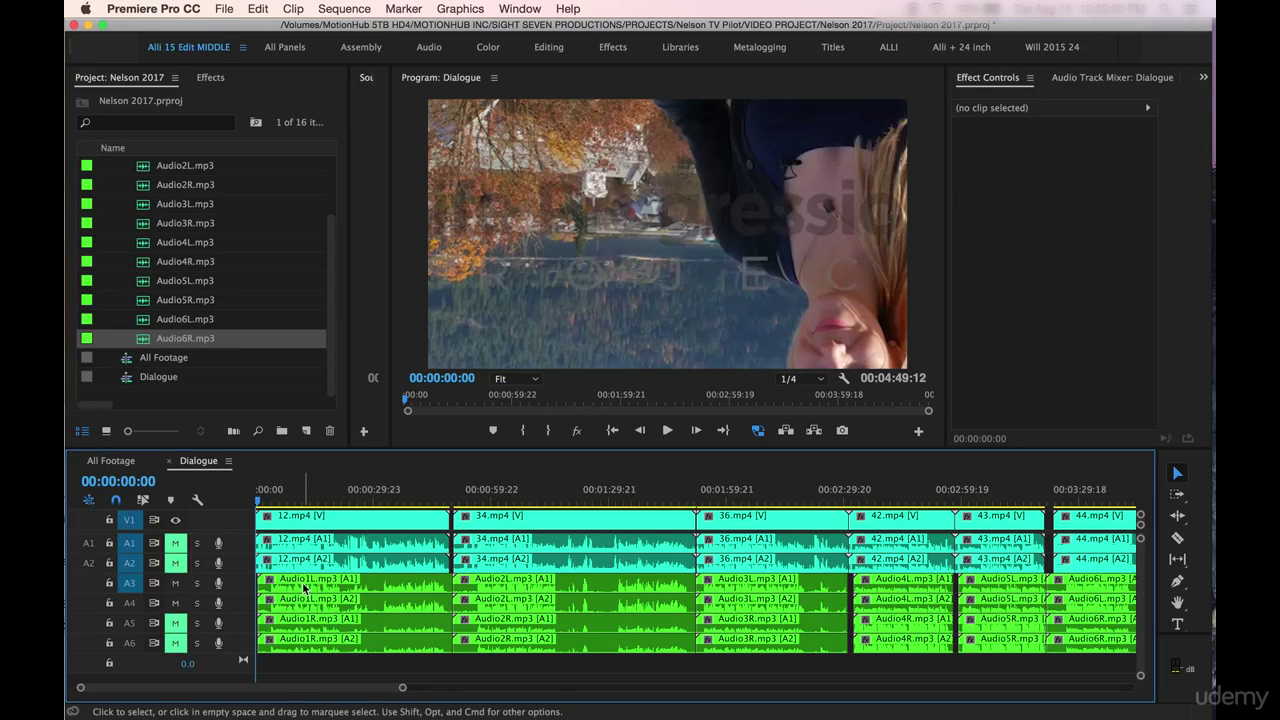
Collapse the H6 bin in the project and clear the clip selection
key(=)
key(minus)
key(minus)
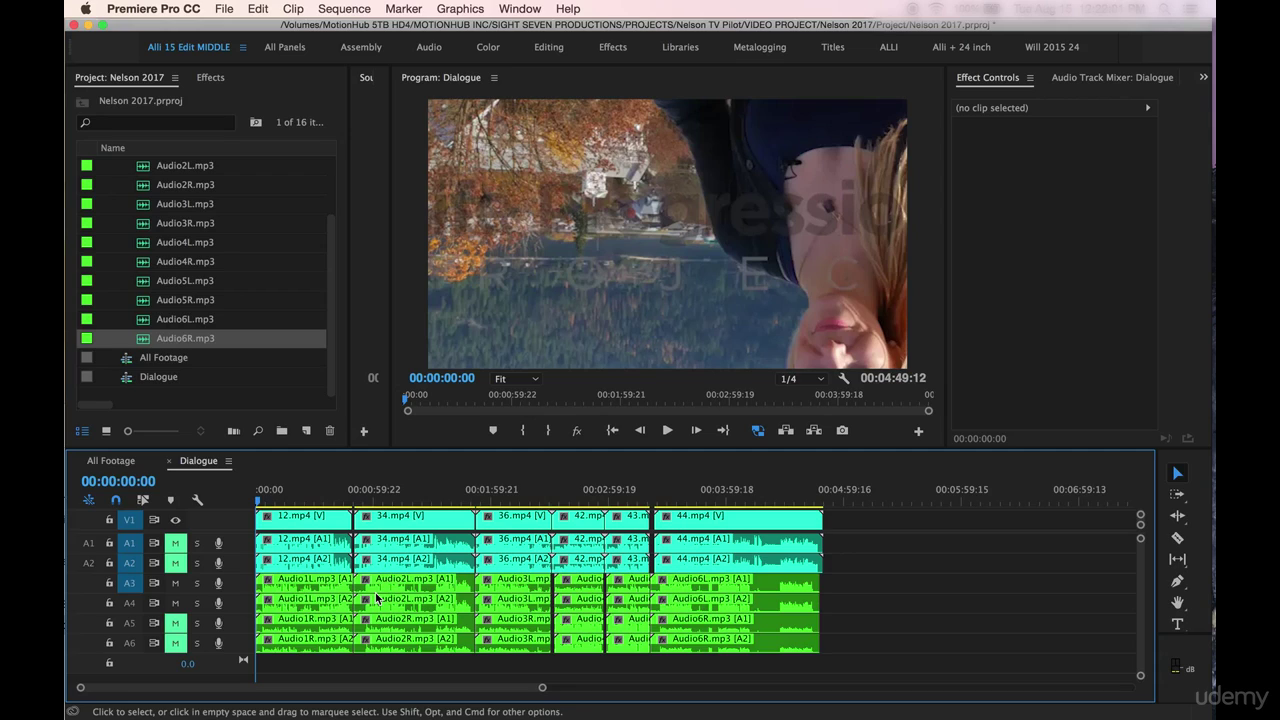
click(194, 309)
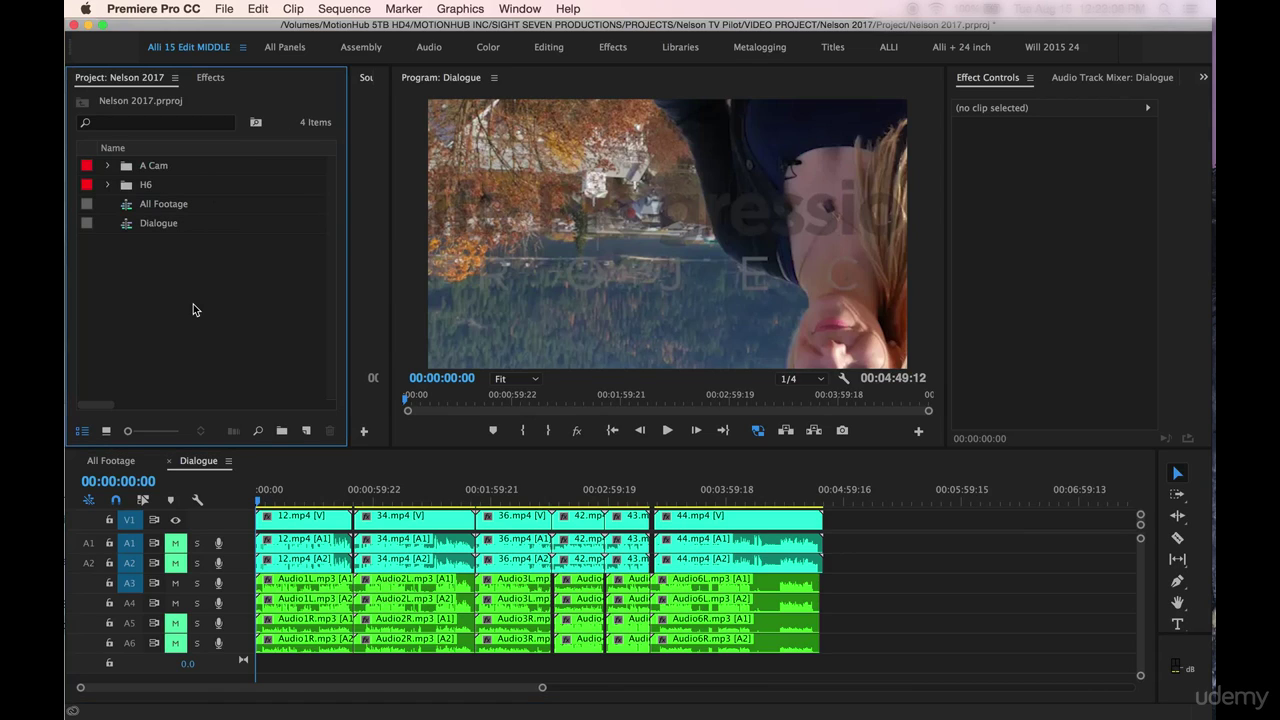